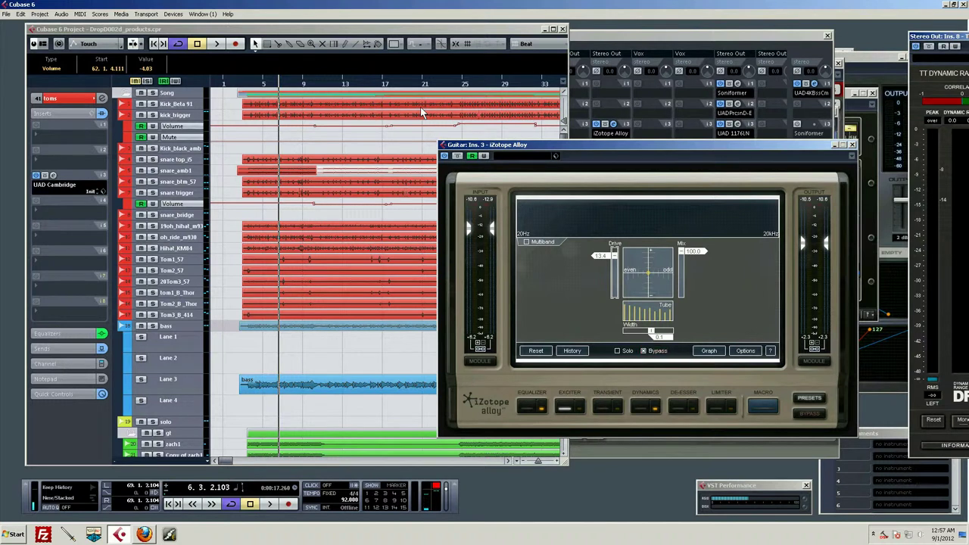
Open the Reference folder of mix reference songs and scroll to the Aerosmith track.
click(17, 534)
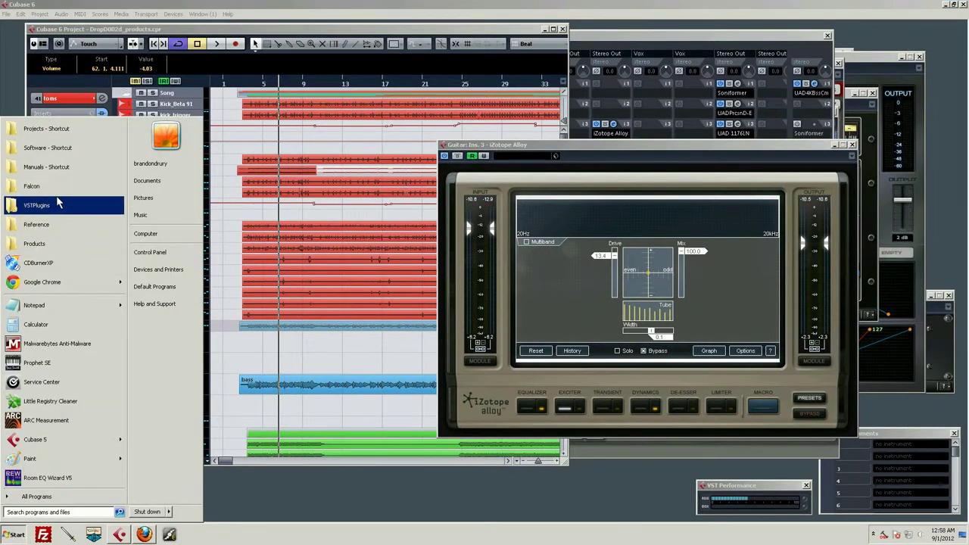
click(53, 225)
scroll(288, 261, down, 3)
scroll(181, 249, down, 2)
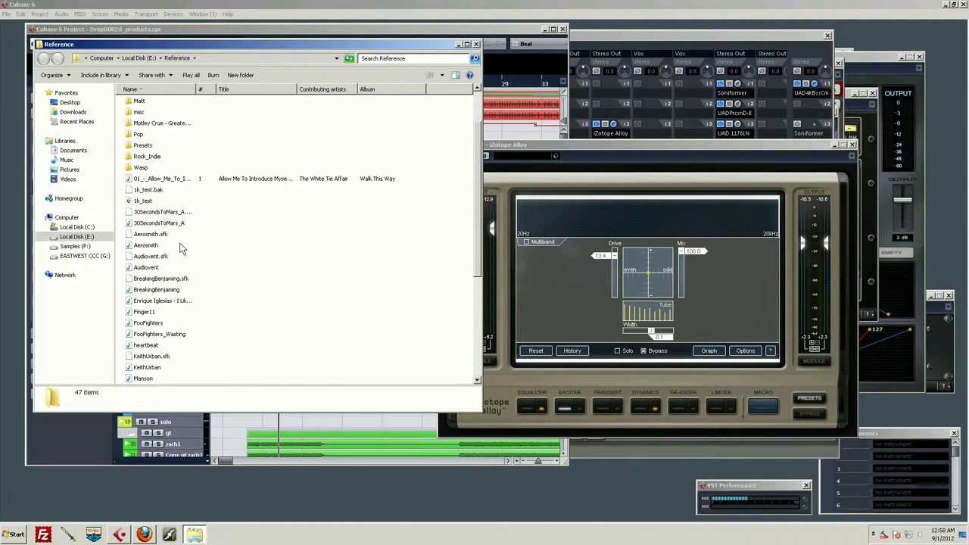
Play the Aerosmith reference in Windows Media Player to about 0:38, pause it, and return to Cubase.
double_click(151, 246)
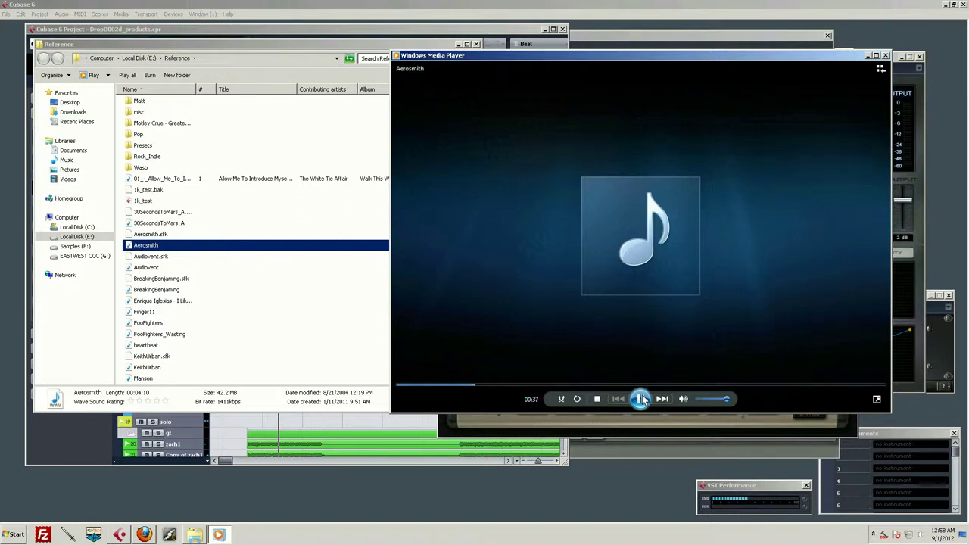
click(640, 399)
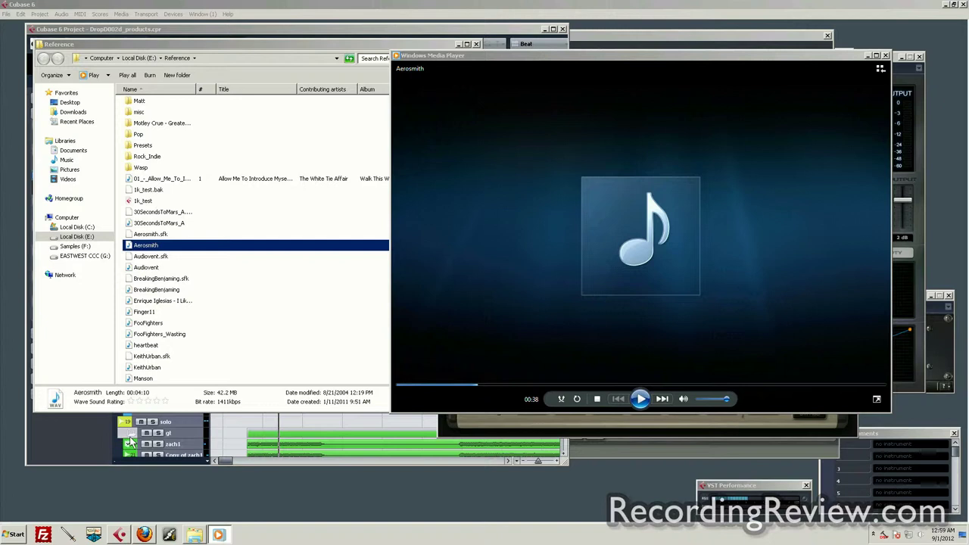
click(96, 434)
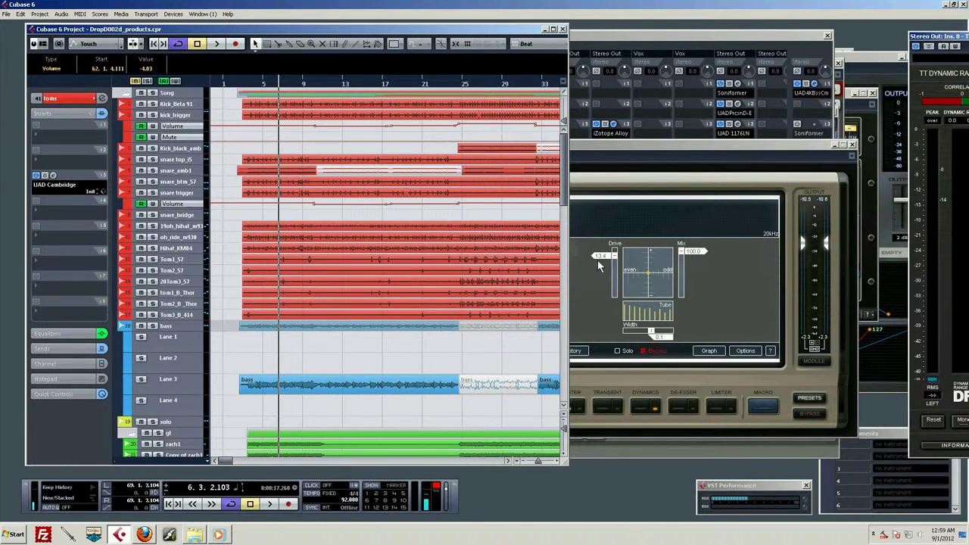
Scroll the bass and guitar tracks into view, clear all event selections, and zoom on the opening bars.
click(589, 282)
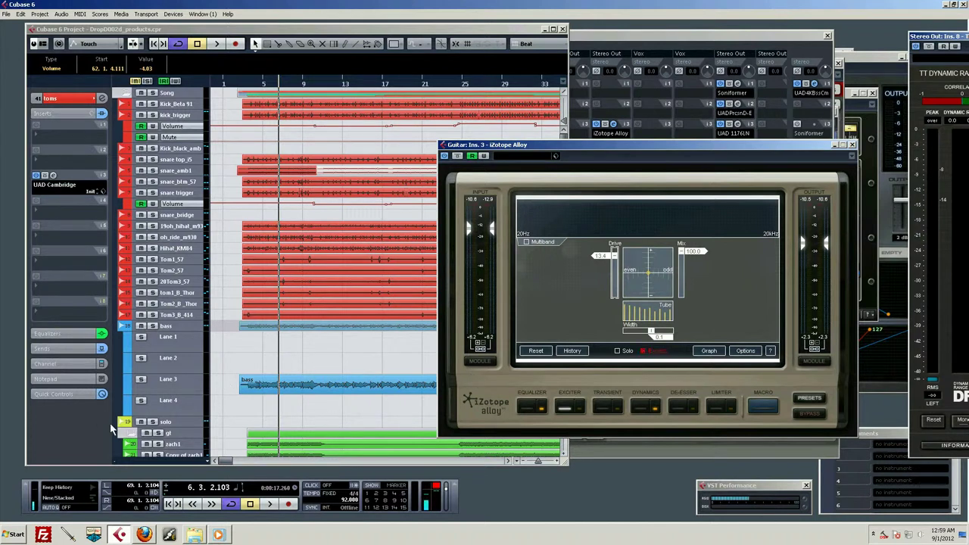
click(92, 416)
scroll(223, 382, down, 5)
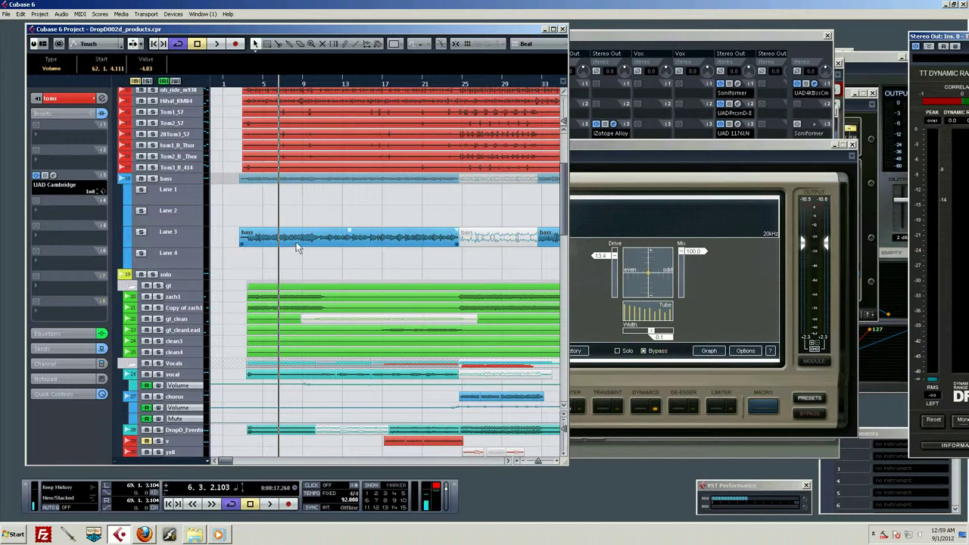
click(241, 92)
drag(241, 84, 359, 217)
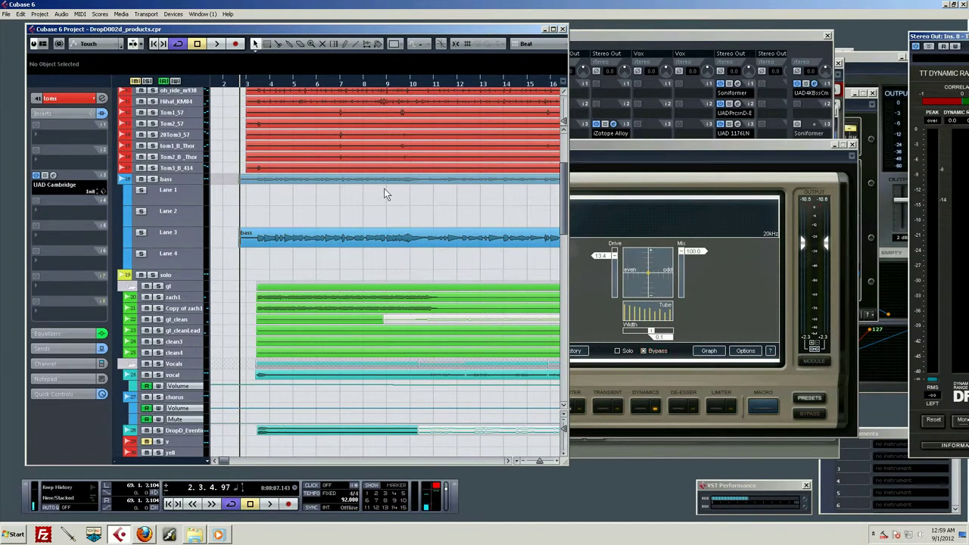
Play the mix from the song's start and stop it near bar 11.
key(space)
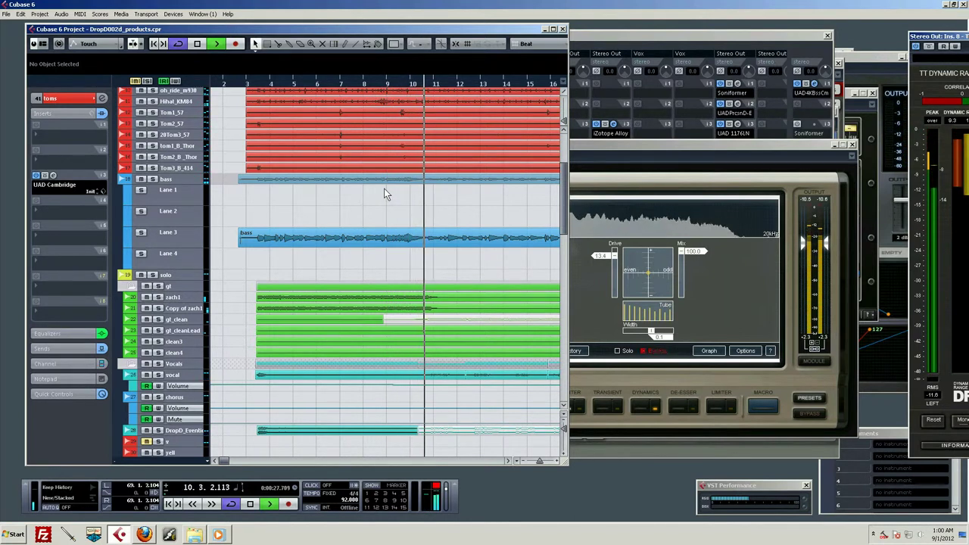
key(space)
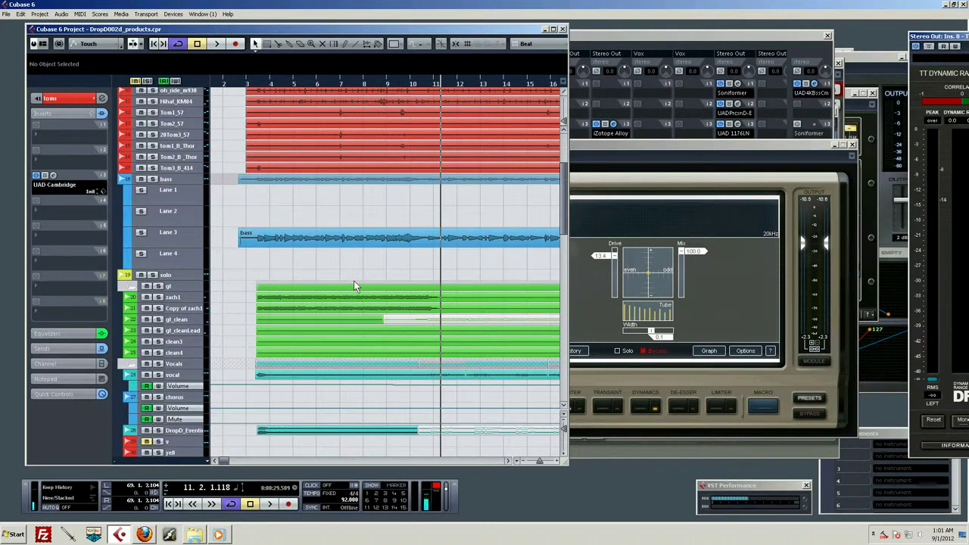
Put the playhead at bar 3, zoom in, and move the guitar's Alloy window fully into view.
click(250, 84)
key(h)
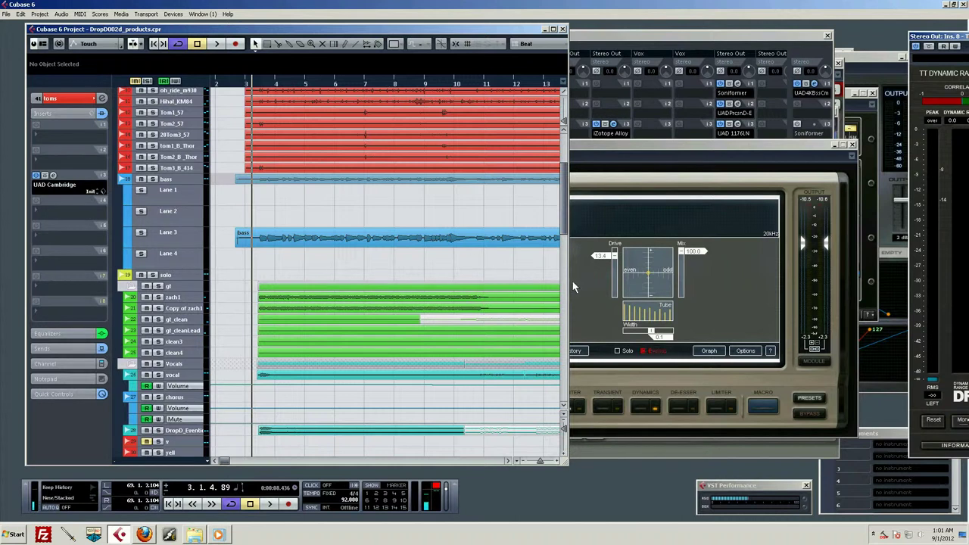
click(706, 301)
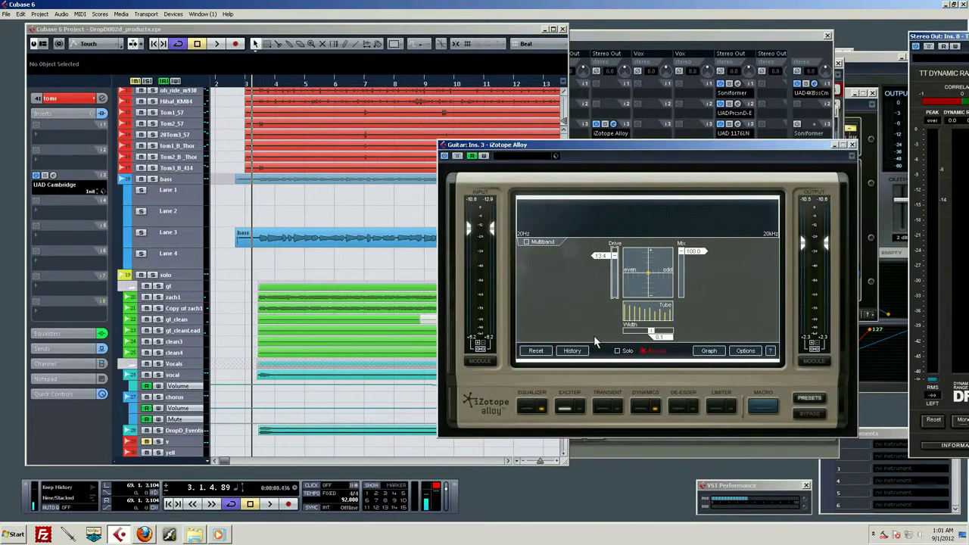
drag(613, 145, 667, 111)
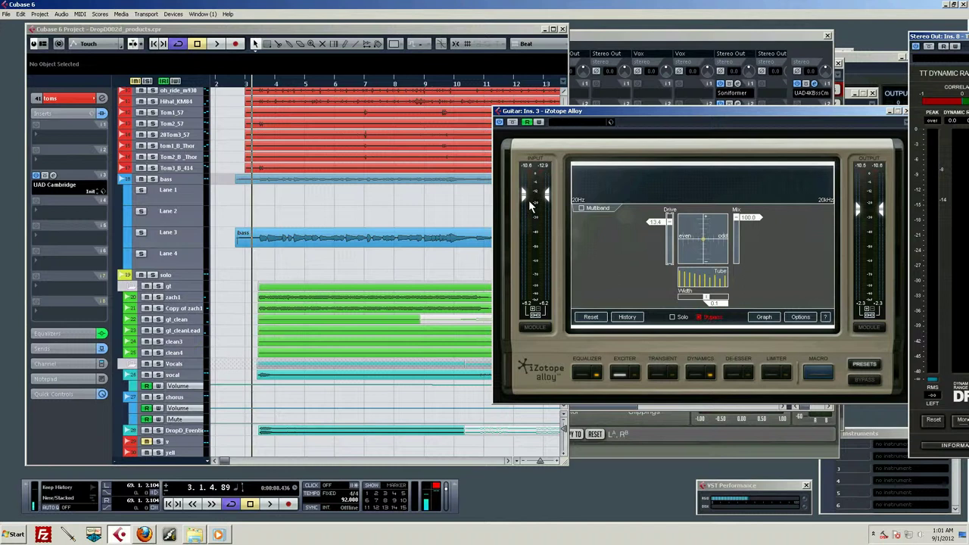
Toggle Alloy's global bypass on and off to compare the processed and dry guitar.
click(709, 334)
click(709, 334)
click(710, 334)
click(709, 333)
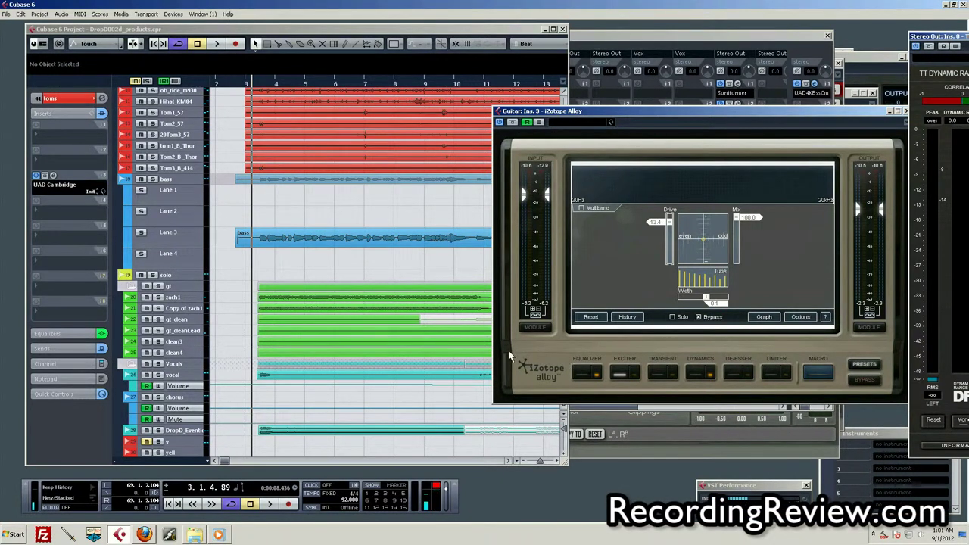
In Alloy's Equalizer module, drag the low-cut node's corner to about 256 Hz.
click(582, 371)
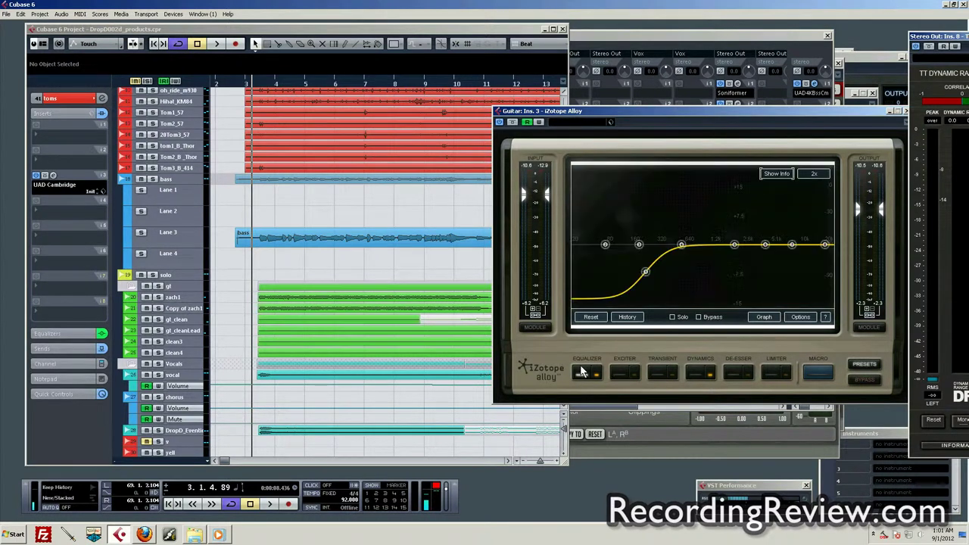
click(645, 272)
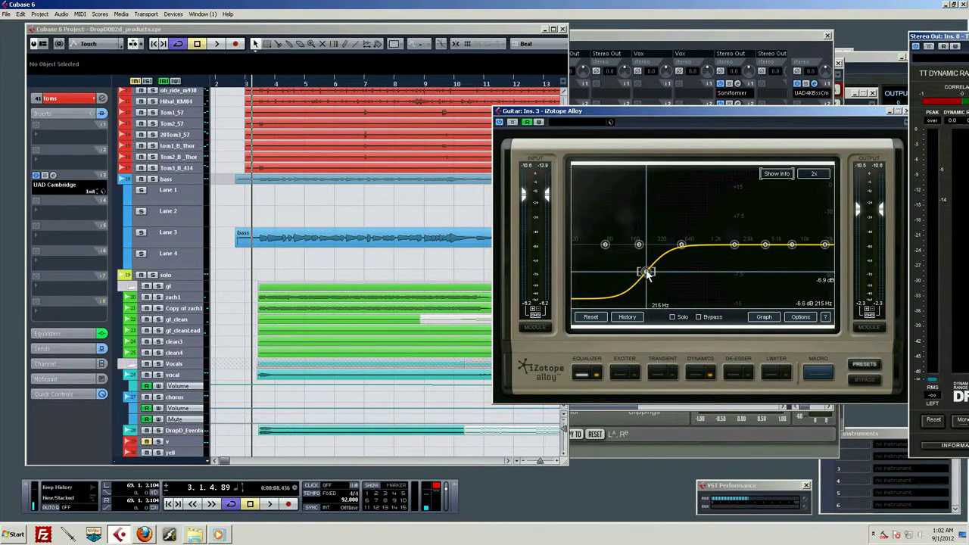
mouse_move(647, 272)
mouse_down()
mouse_move(661, 255)
mouse_move(655, 270)
mouse_up()
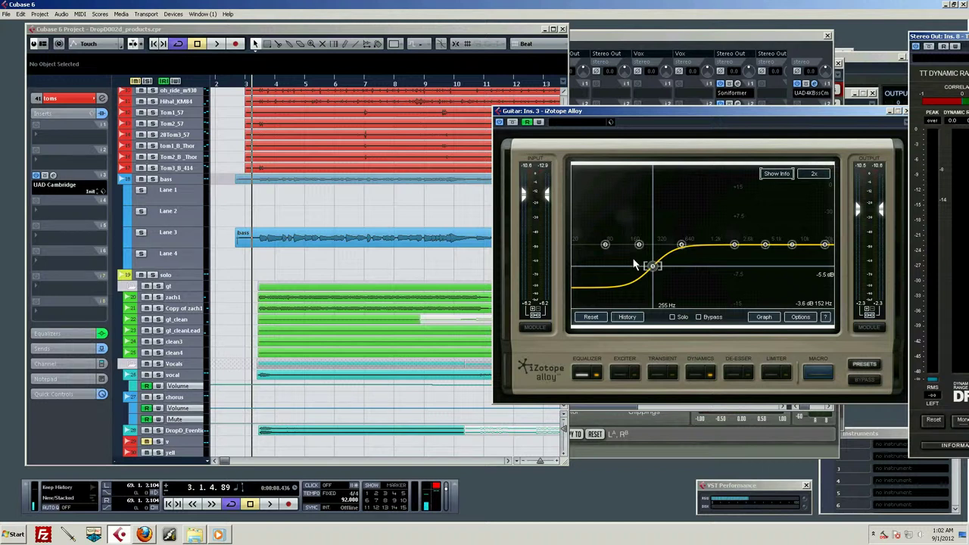
Bypass Alloy's equalizer module, solo the gt guitar folder, and play from bar 3.
click(595, 378)
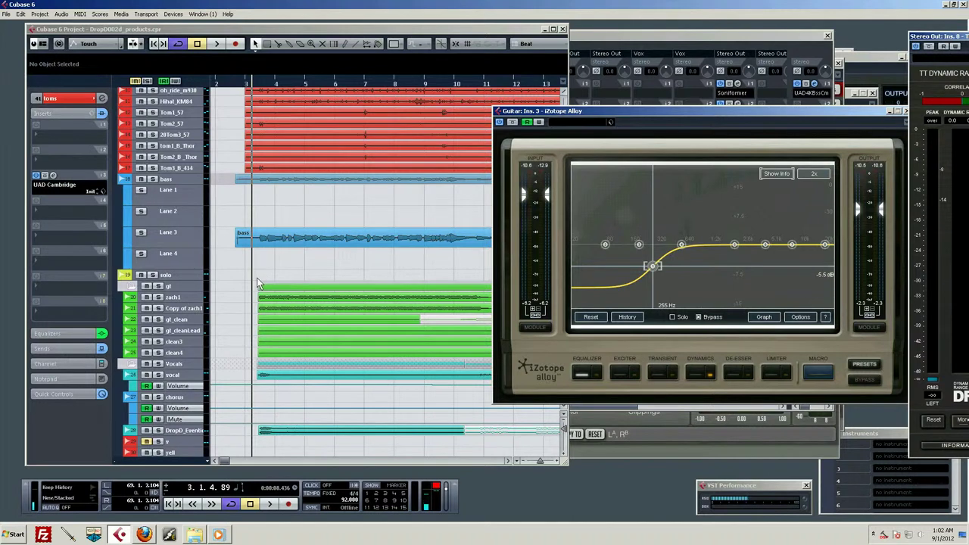
click(158, 287)
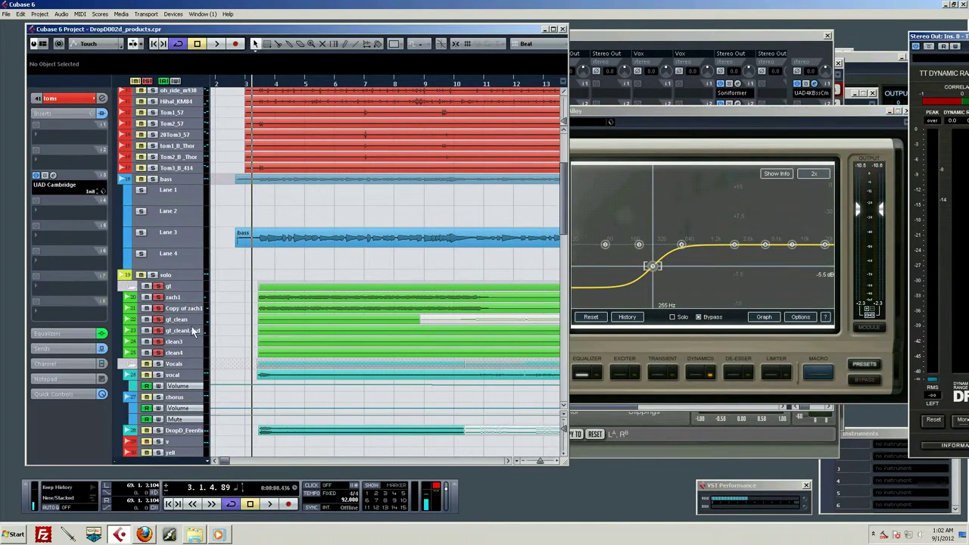
key(space)
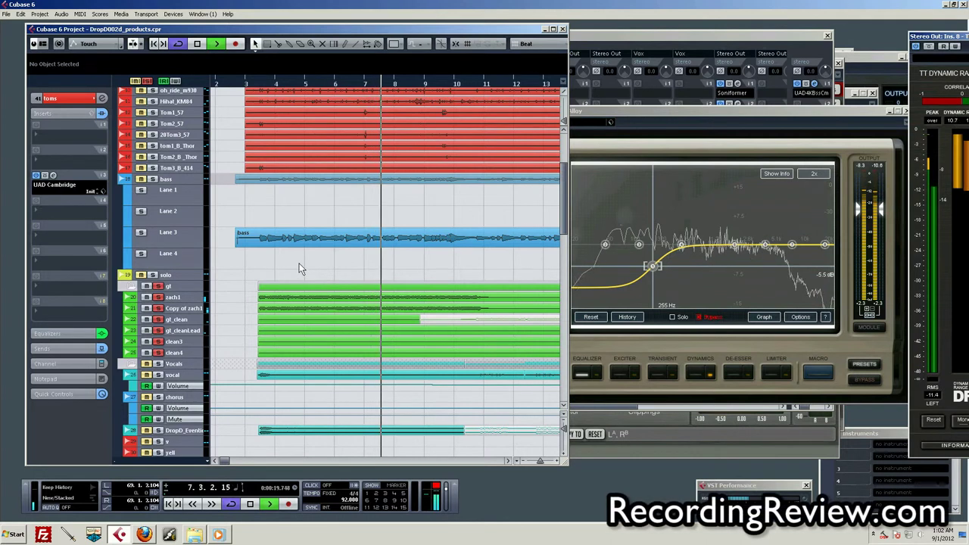
Stop the soloed guitar playback at bar 7.
key(space)
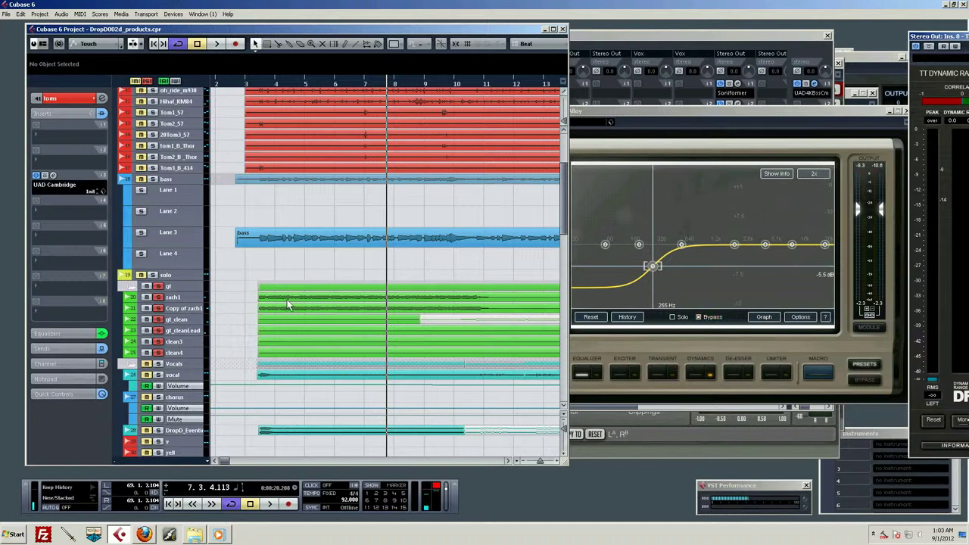
Lower the Alloy low-cut corner to about 245 Hz while the equalizer stays bypassed.
click(719, 135)
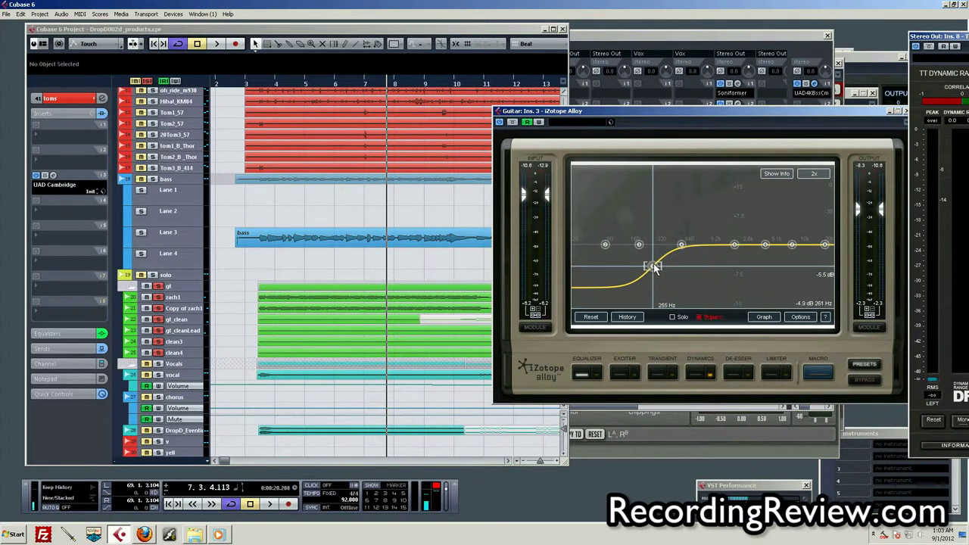
drag(654, 264, 651, 269)
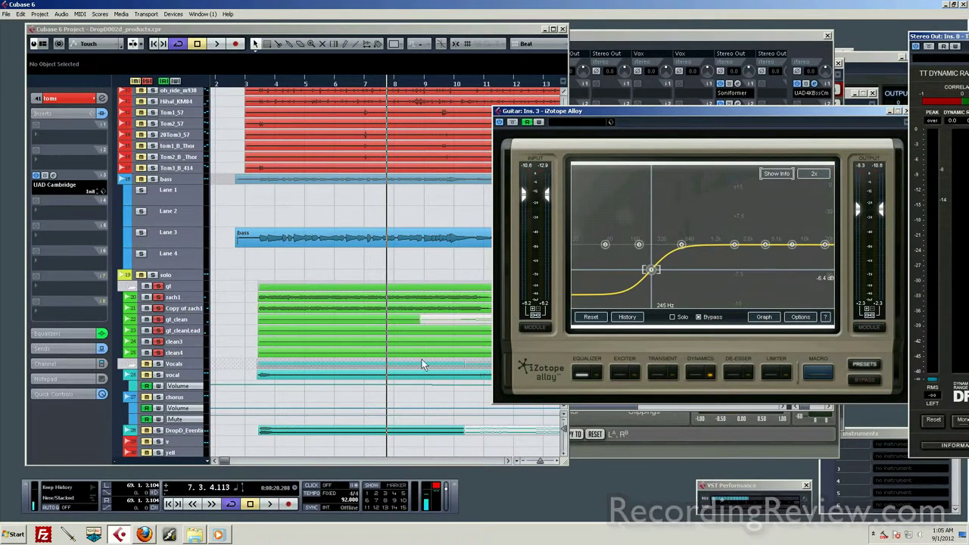
Re-enable Alloy's equalizer, reset the playhead to bar 3, and move the equalizer window up-left.
click(598, 377)
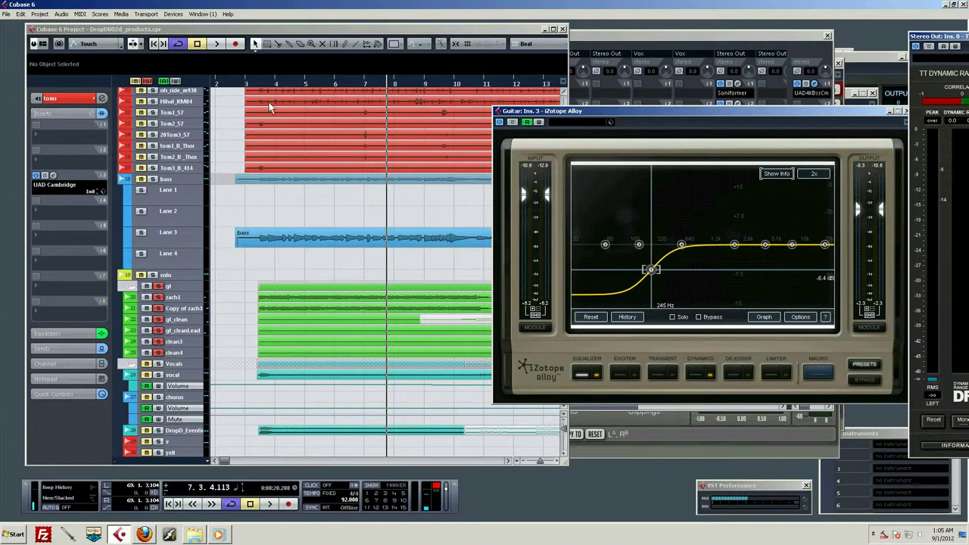
click(243, 84)
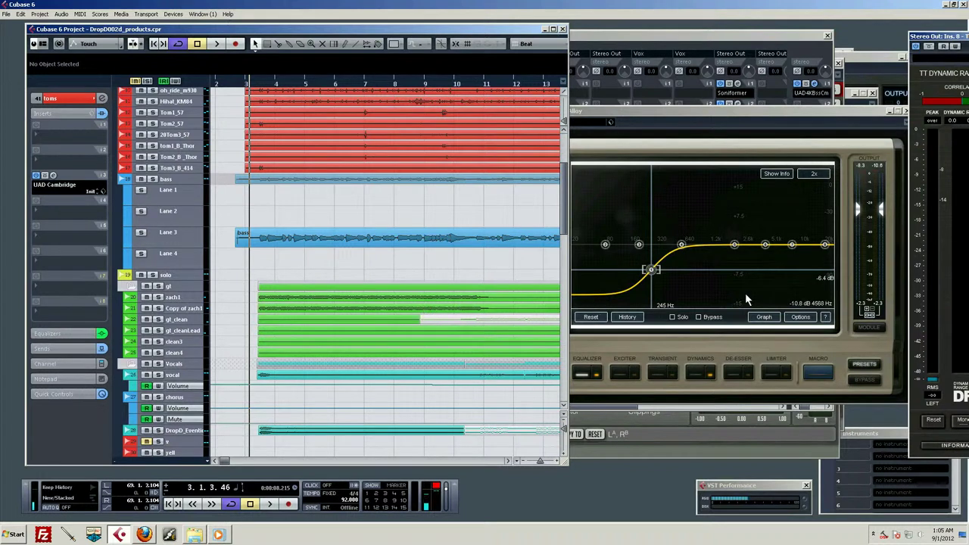
click(796, 136)
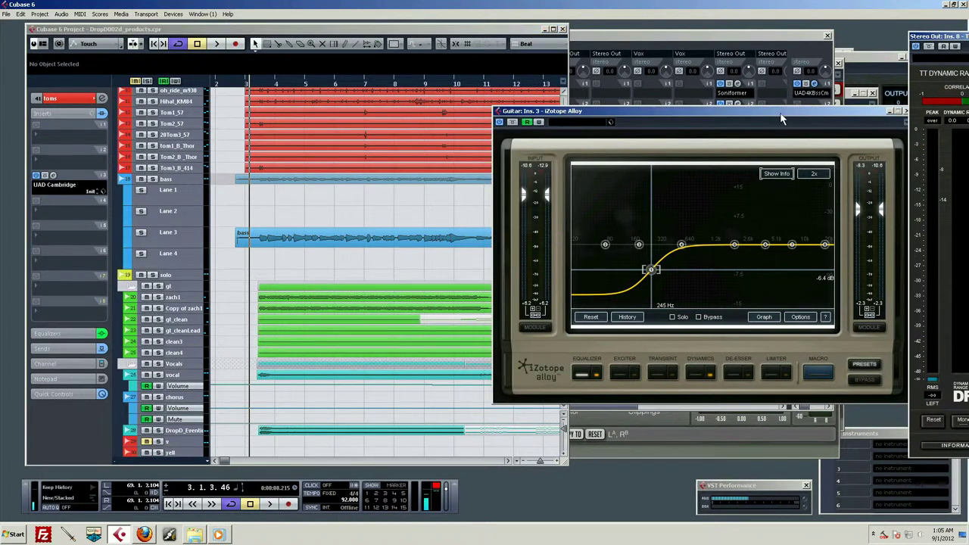
drag(784, 115, 760, 108)
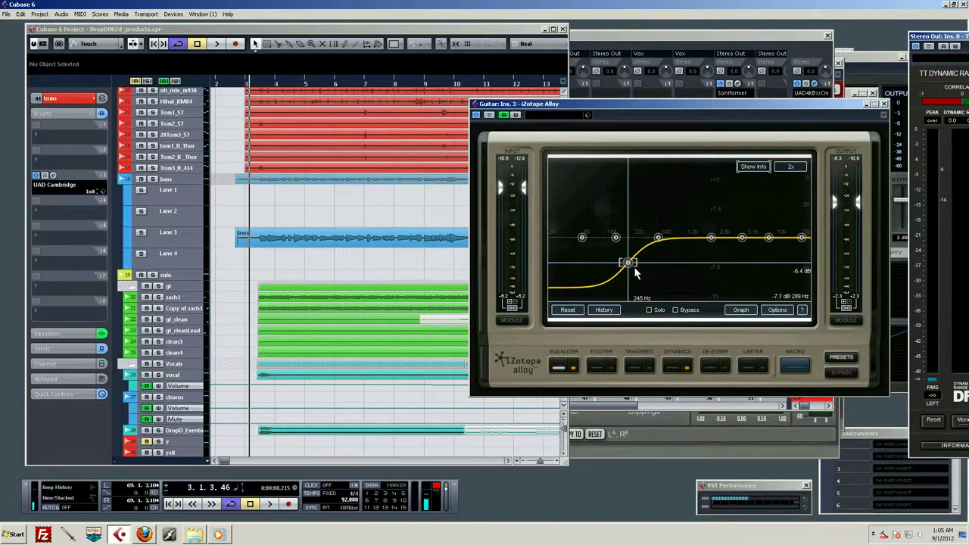
During playback, raise the guitars' Alloy high-pass corner to about 423 Hz, then return to bar 3.
key(space)
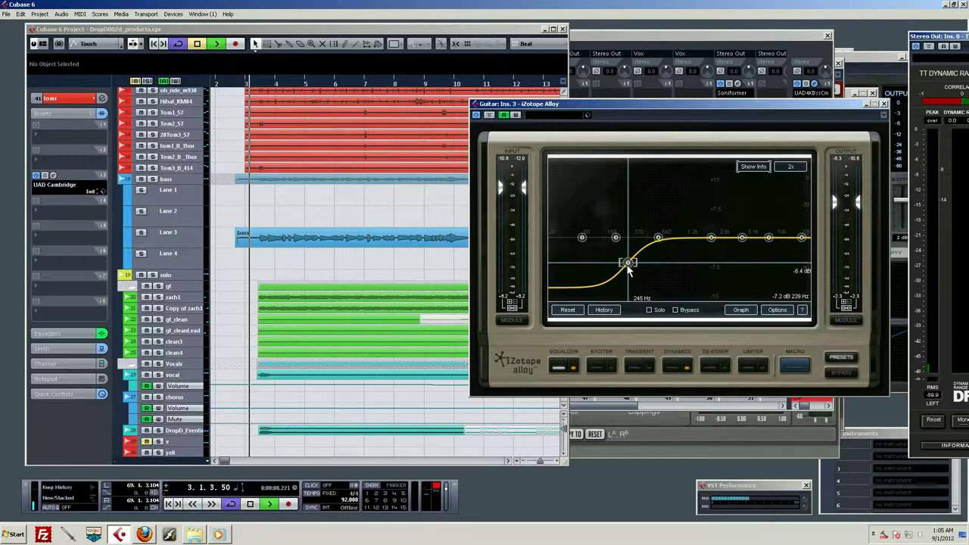
drag(628, 263, 642, 265)
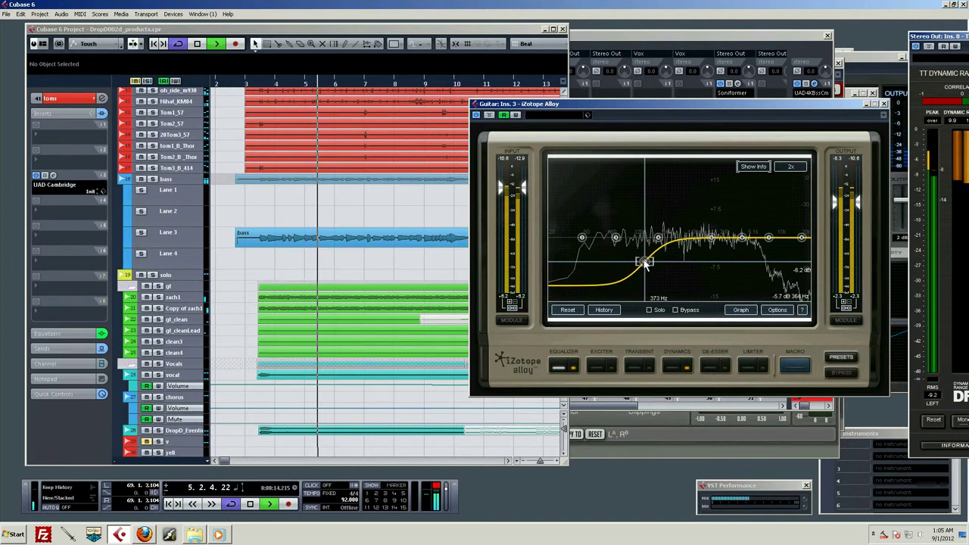
drag(642, 263, 650, 264)
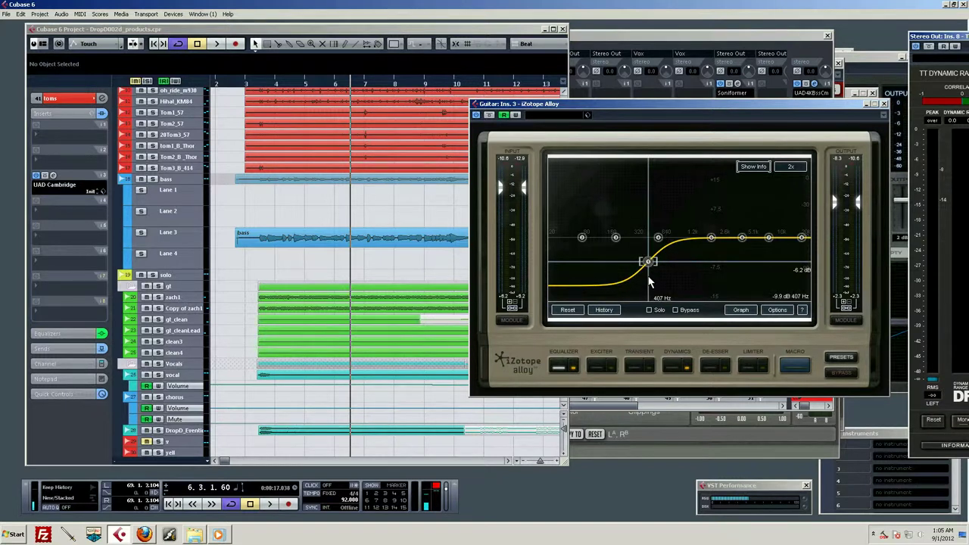
drag(648, 265, 648, 263)
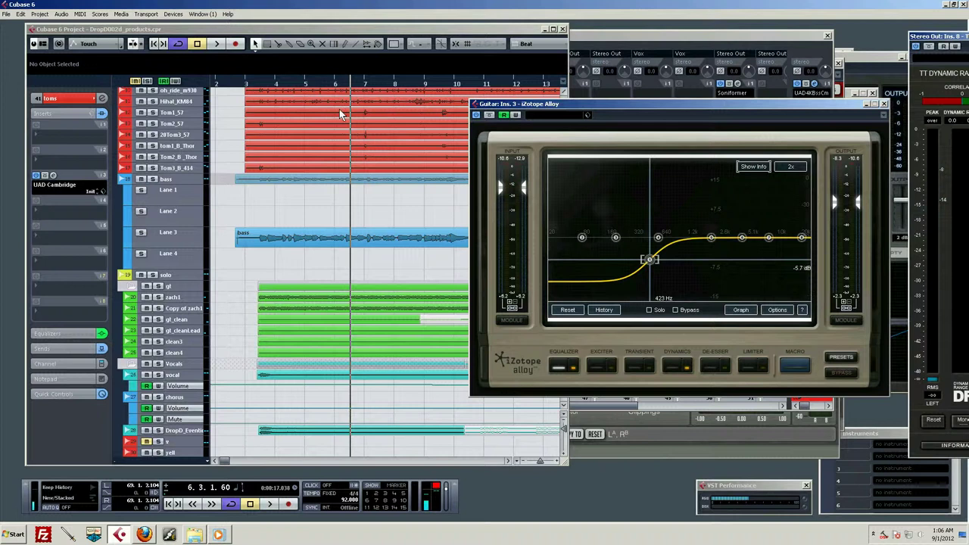
click(255, 84)
Push the guitars' Alloy high-pass corner further up during playback, then stop and rewind to bar 3.
key(space)
click(662, 257)
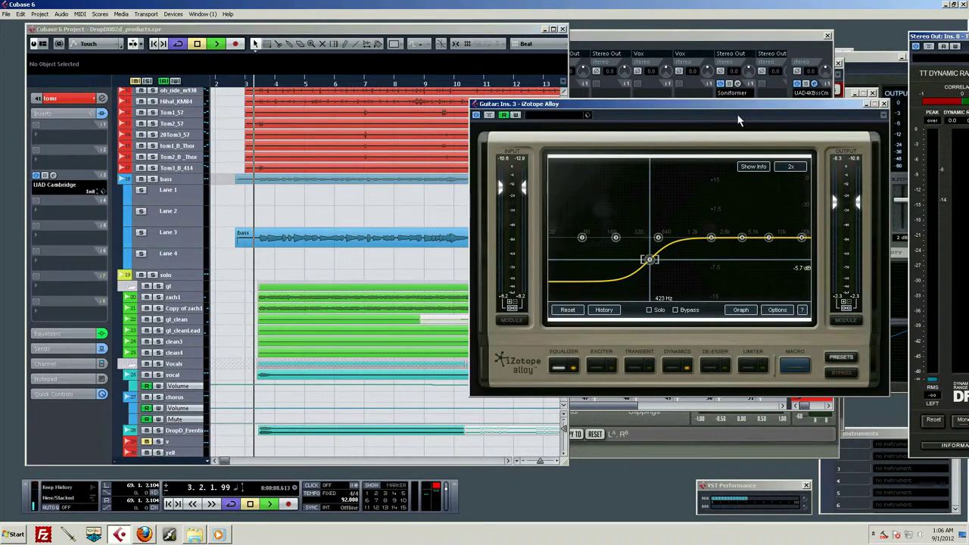
drag(663, 258, 663, 265)
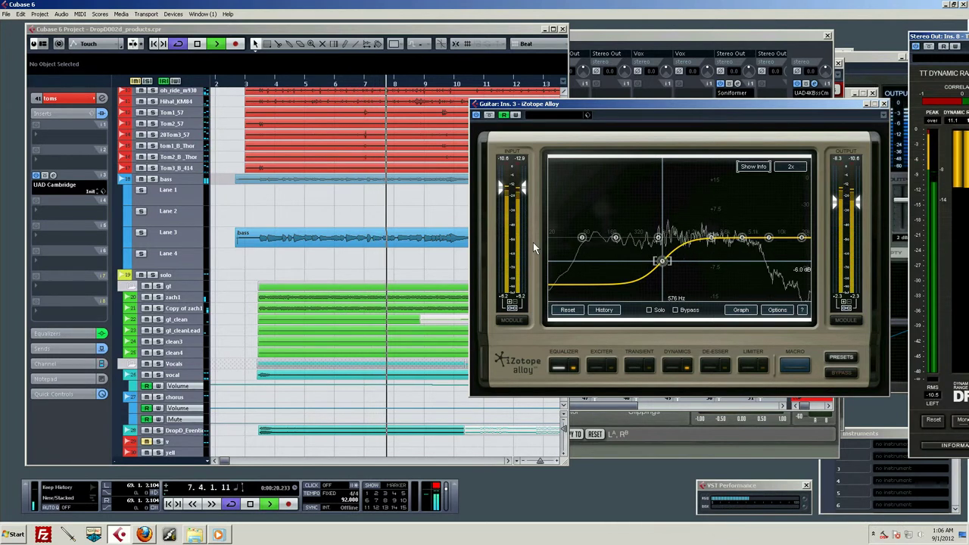
key(space)
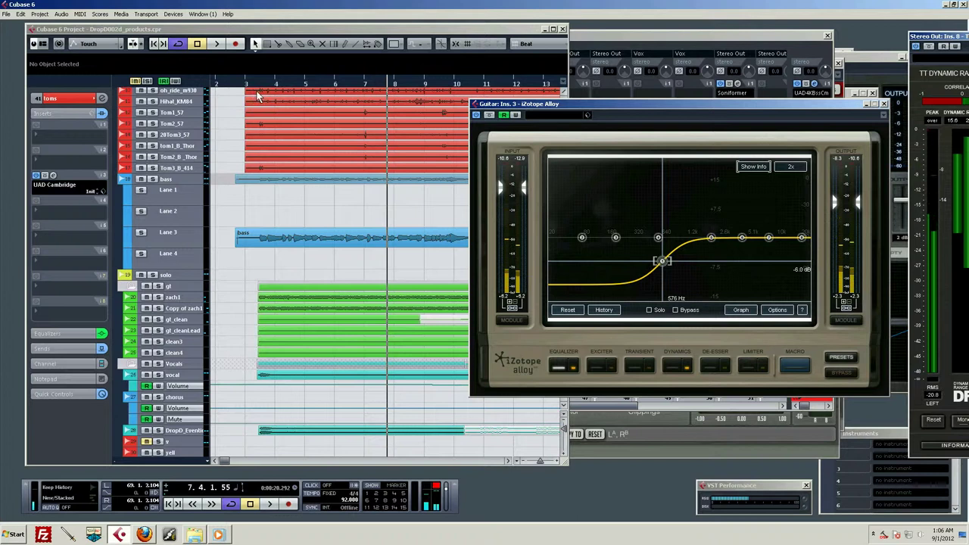
click(254, 83)
Mute the bass track and solo the guitar folder tracks to hear the guitars alone.
click(141, 178)
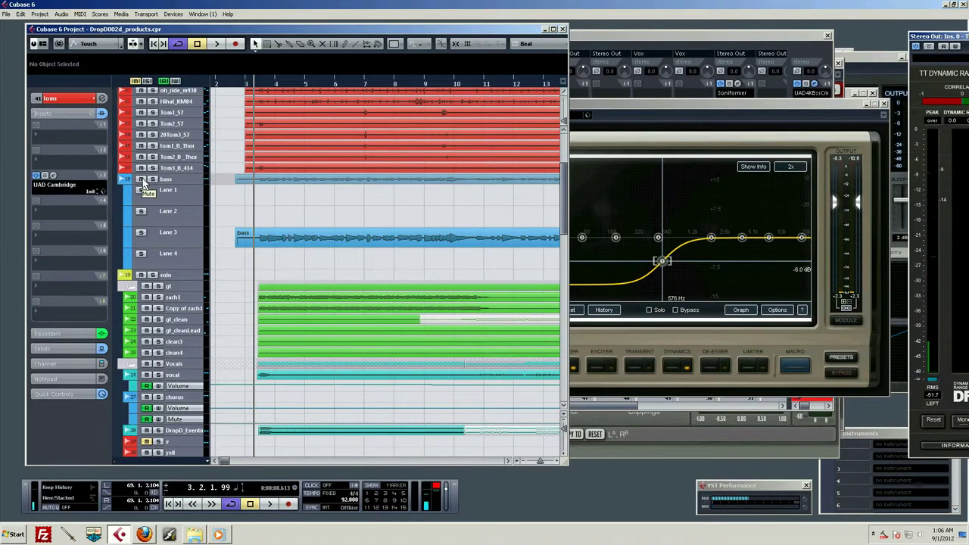
key(space)
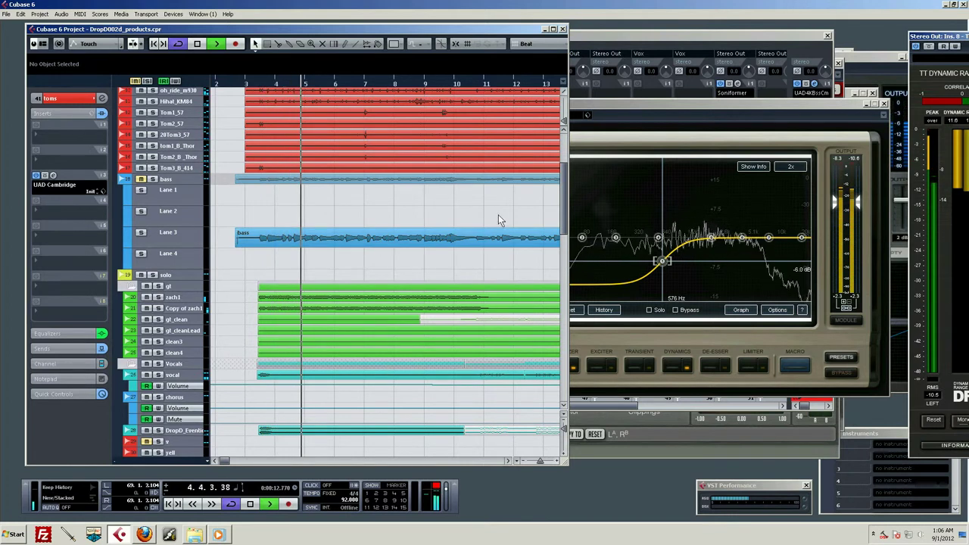
click(152, 275)
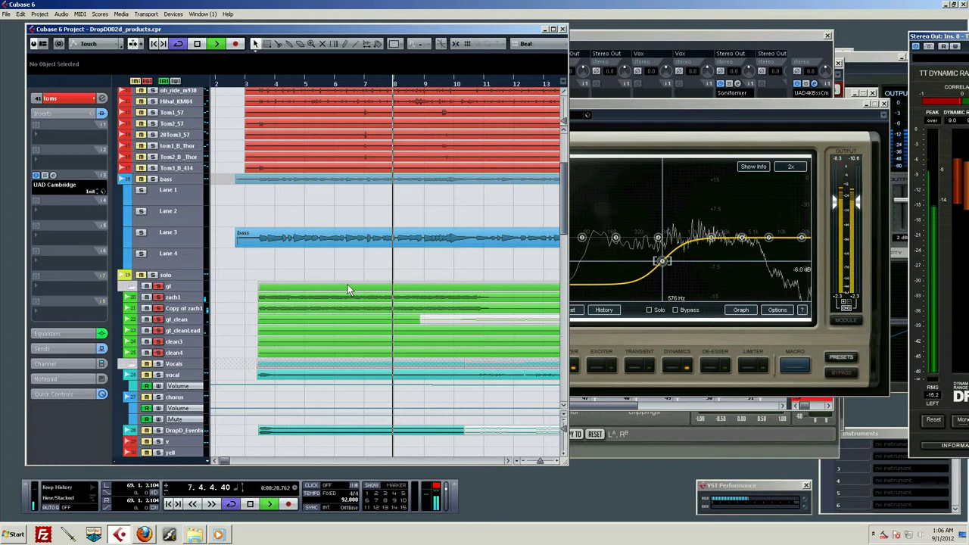
key(space)
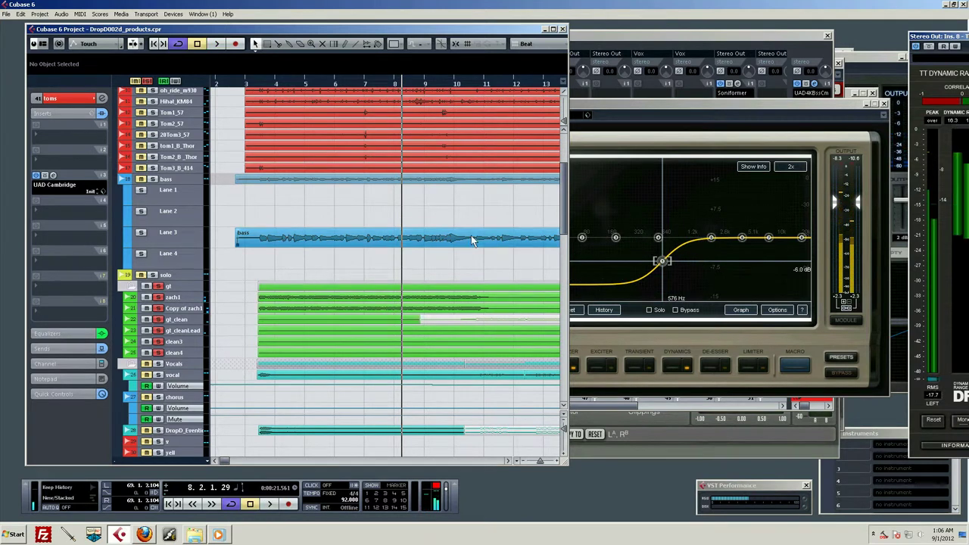
click(684, 131)
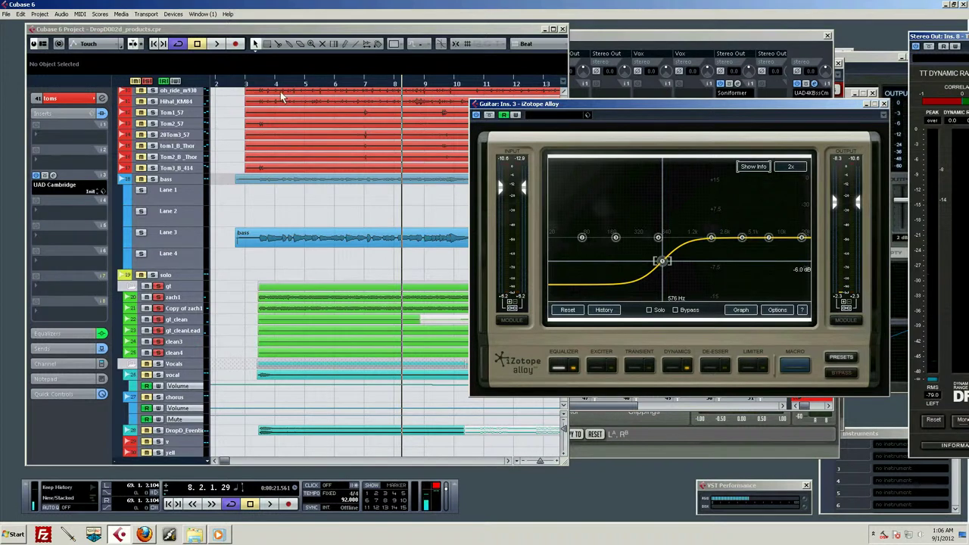
click(574, 367)
key(space)
key(space)
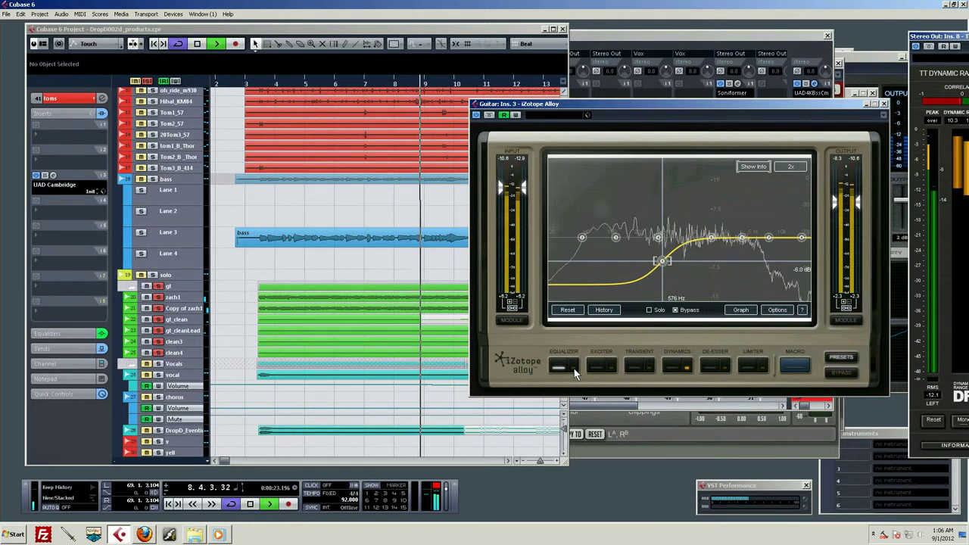
key(space)
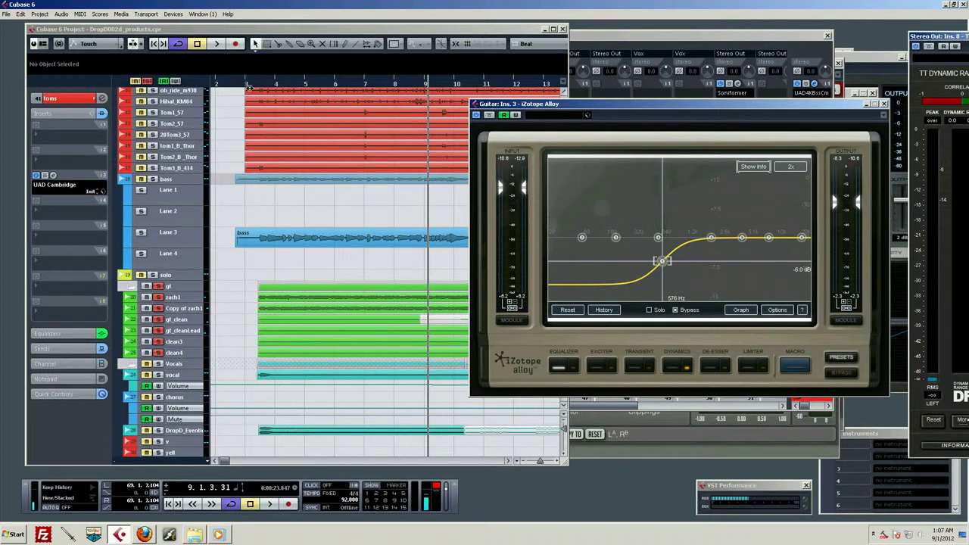
click(257, 83)
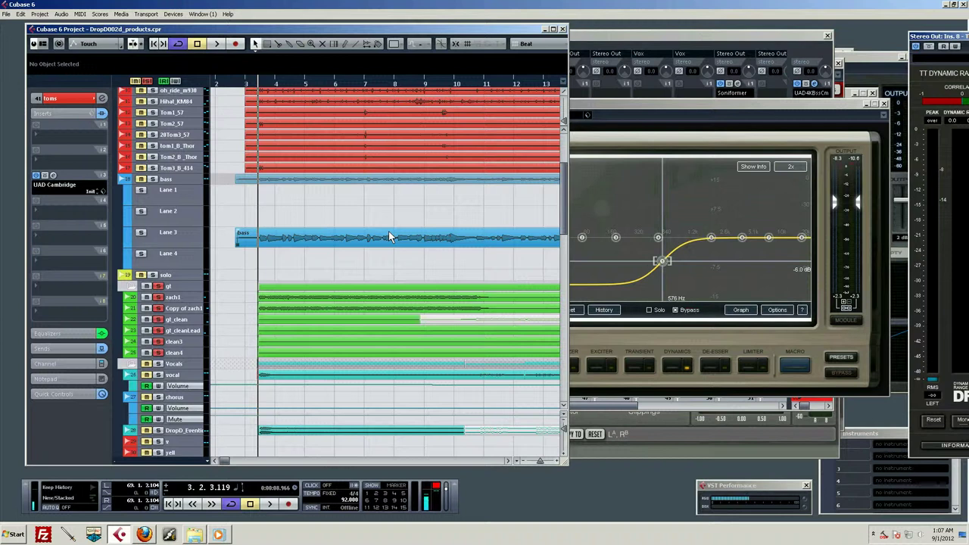
click(690, 121)
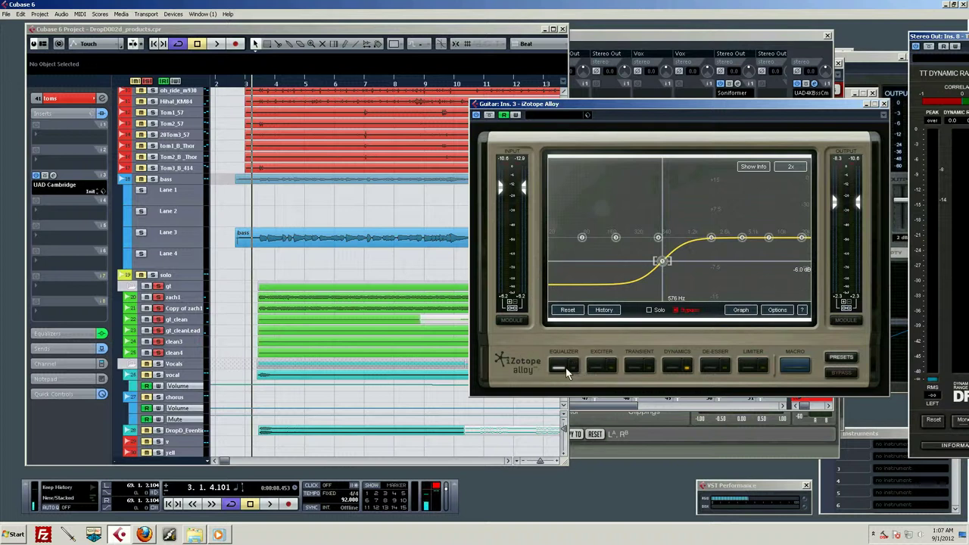
key(space)
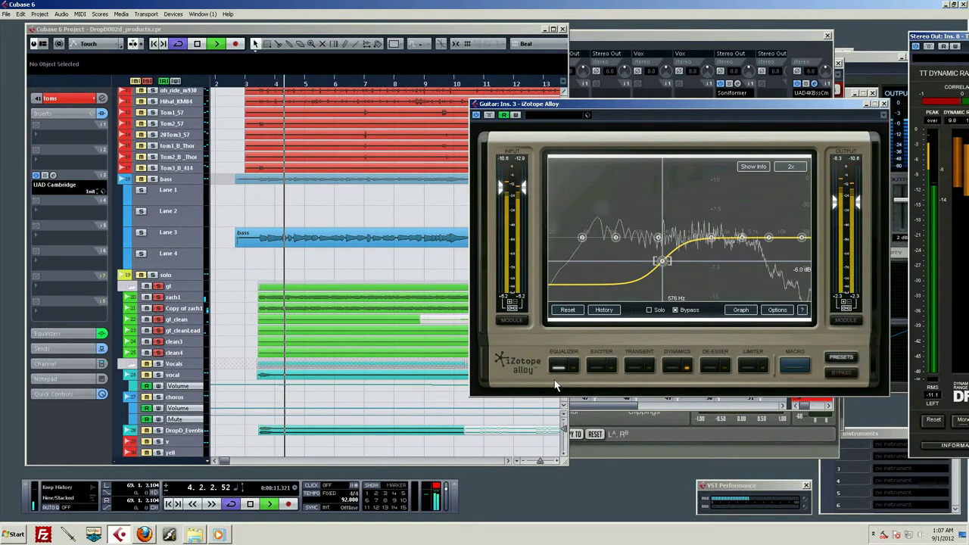
key(space)
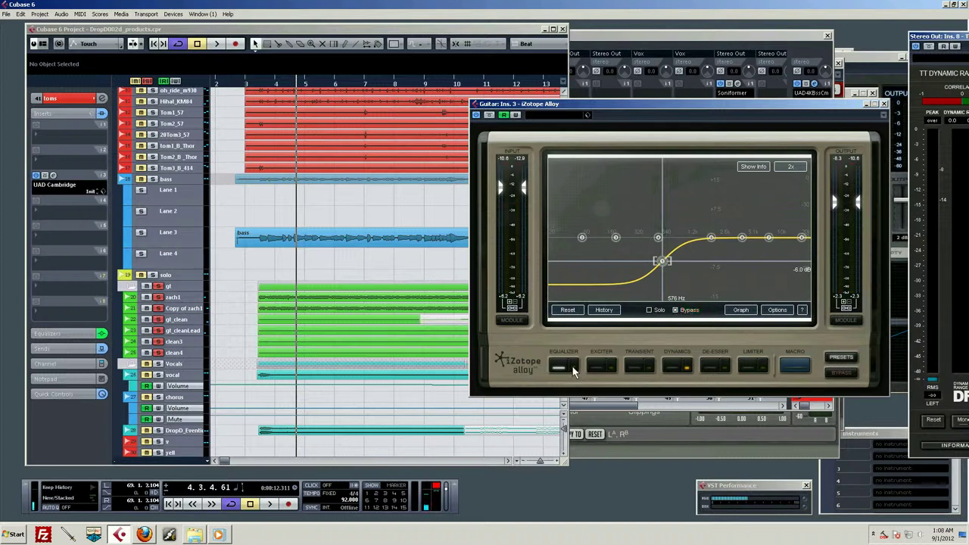
click(573, 370)
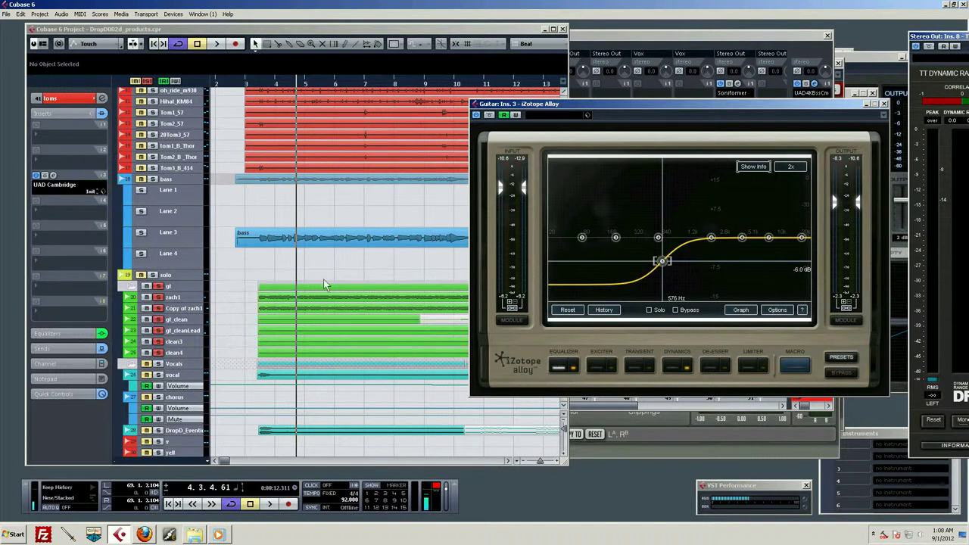
Audition the guitars through the Alloy EQ from bar 3.
drag(262, 86, 255, 87)
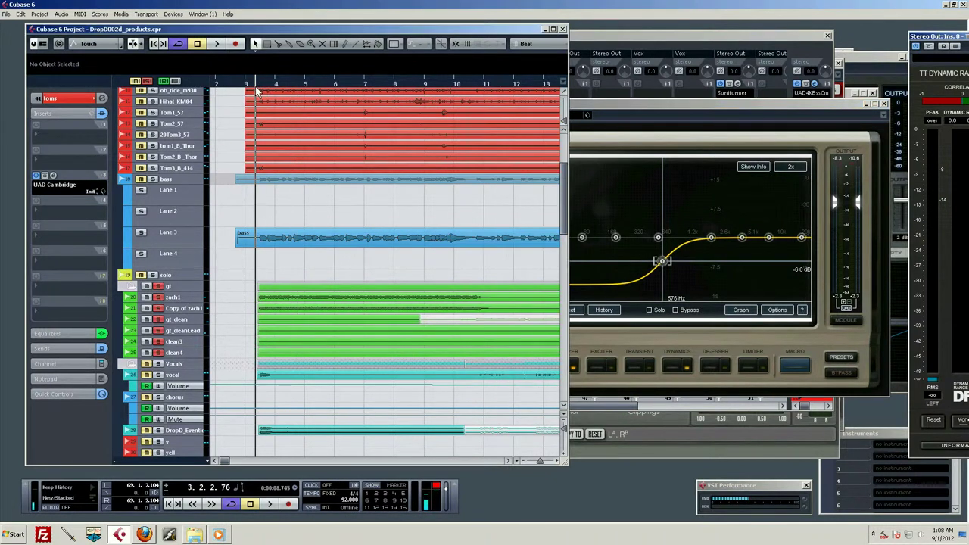
click(727, 165)
key(space)
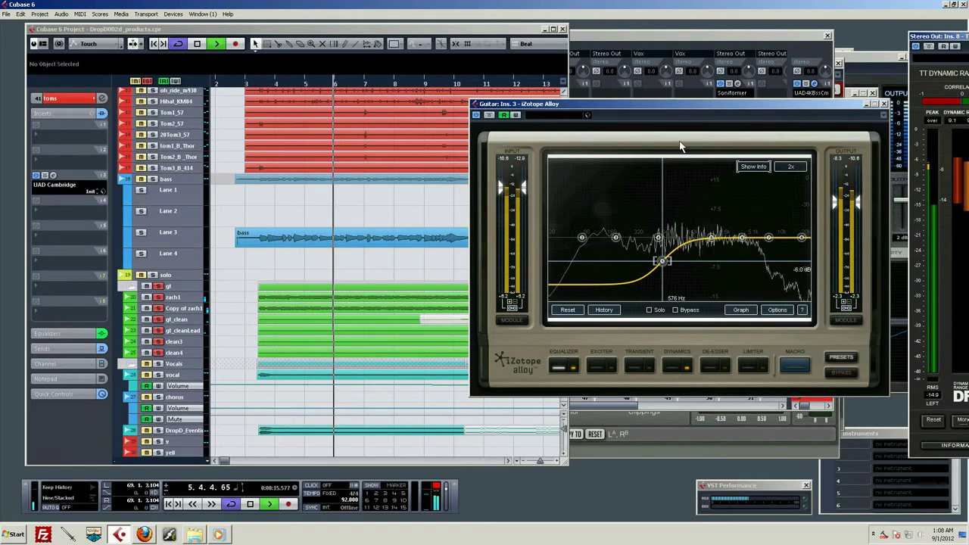
key(space)
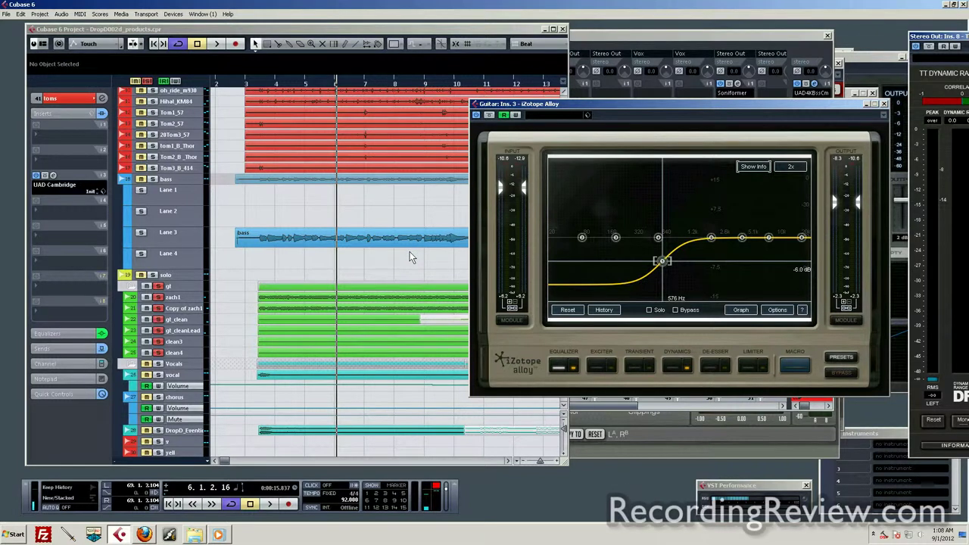
Replay from bar 3, clear all solos, and bring the guitar's Alloy EQ window forward.
click(253, 85)
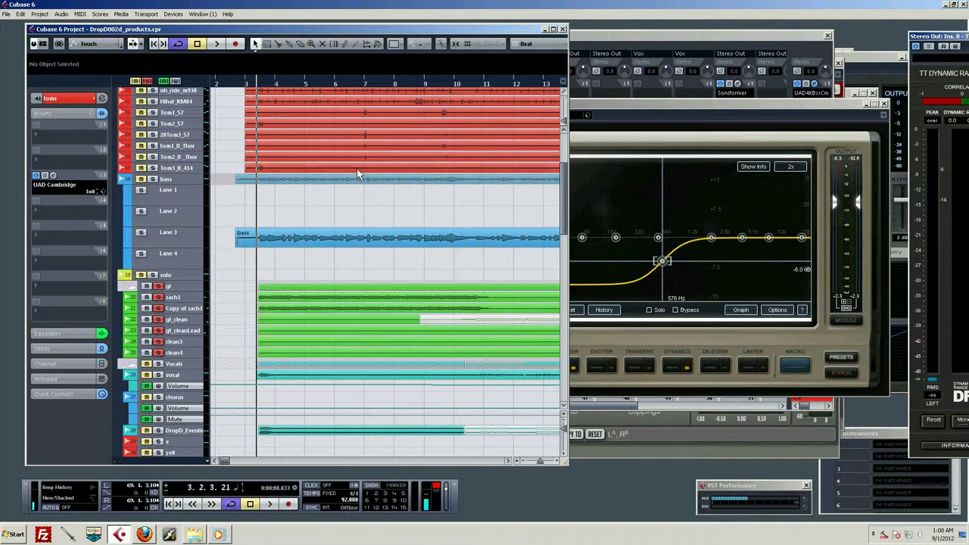
key(space)
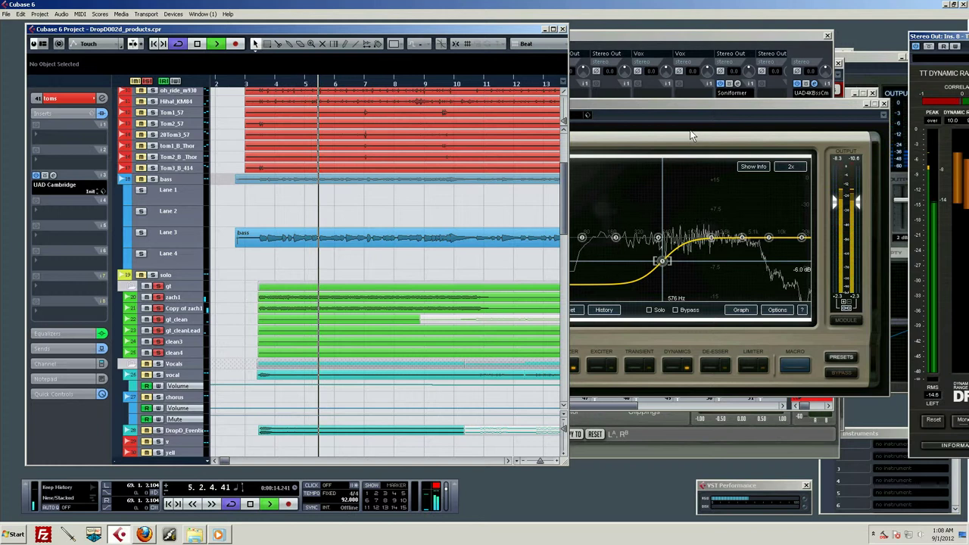
key(space)
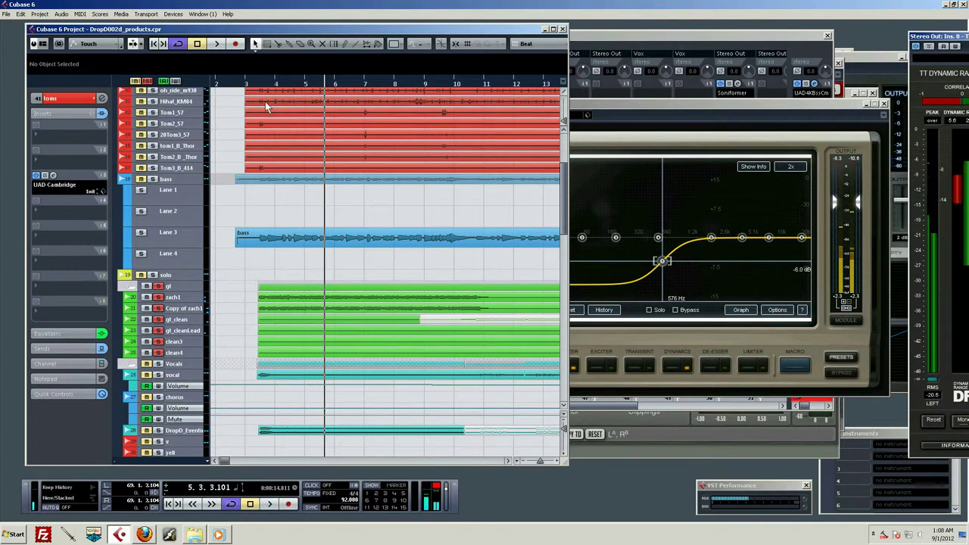
click(245, 83)
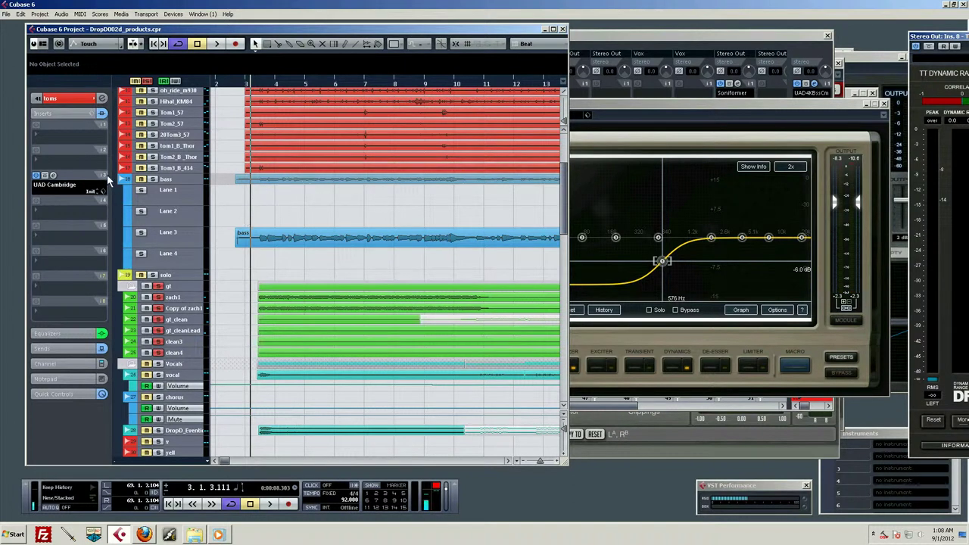
click(147, 81)
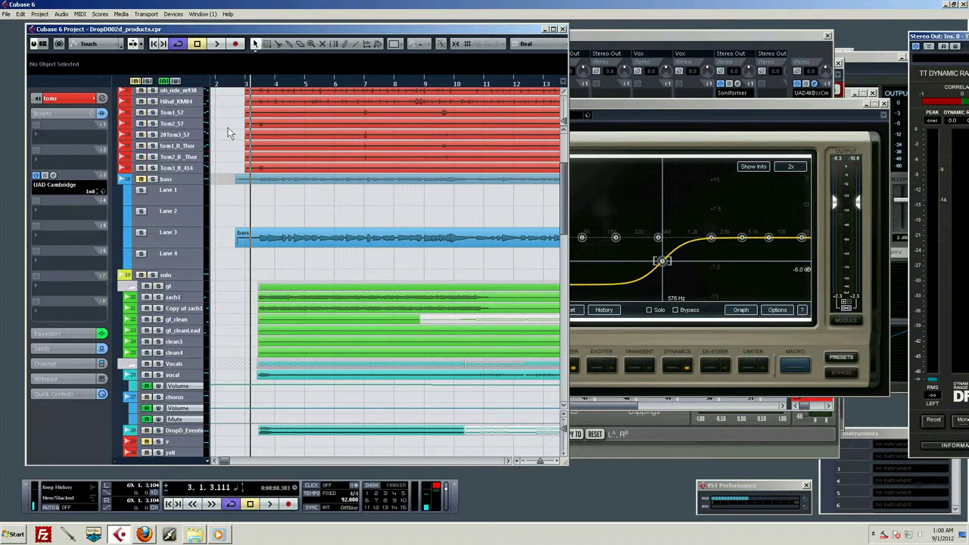
click(672, 334)
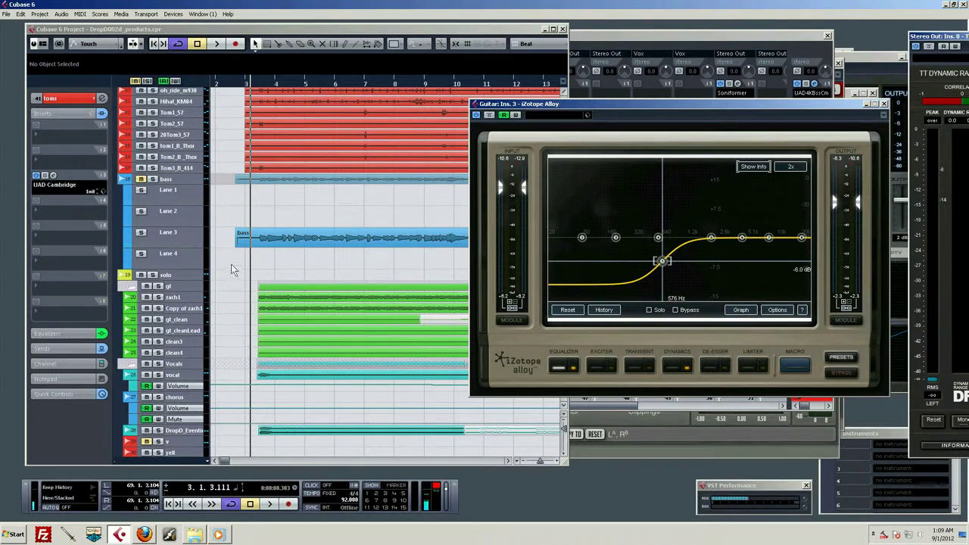
Audition the guitars through Alloy's 576 Hz low cut, ending with the project positioned near bar 3.
key(space)
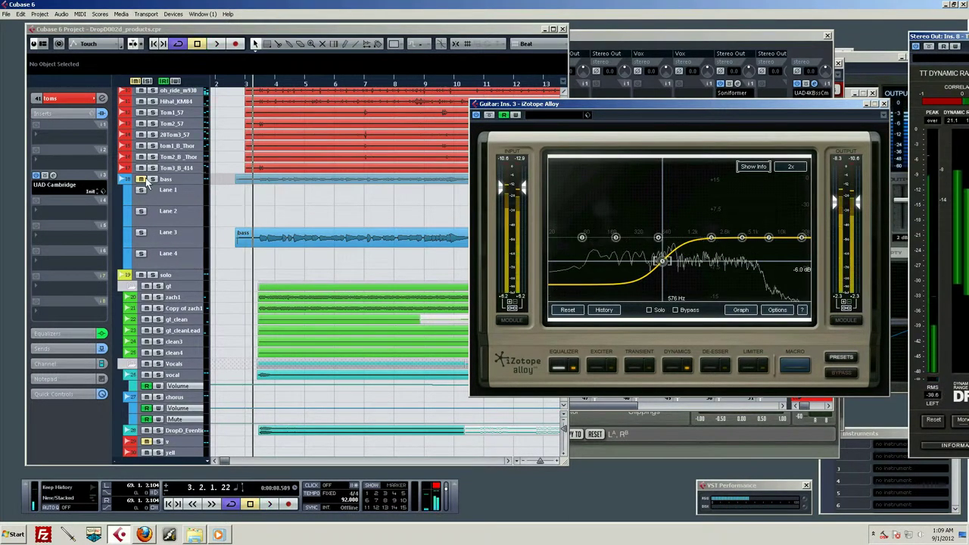
key(space)
click(252, 85)
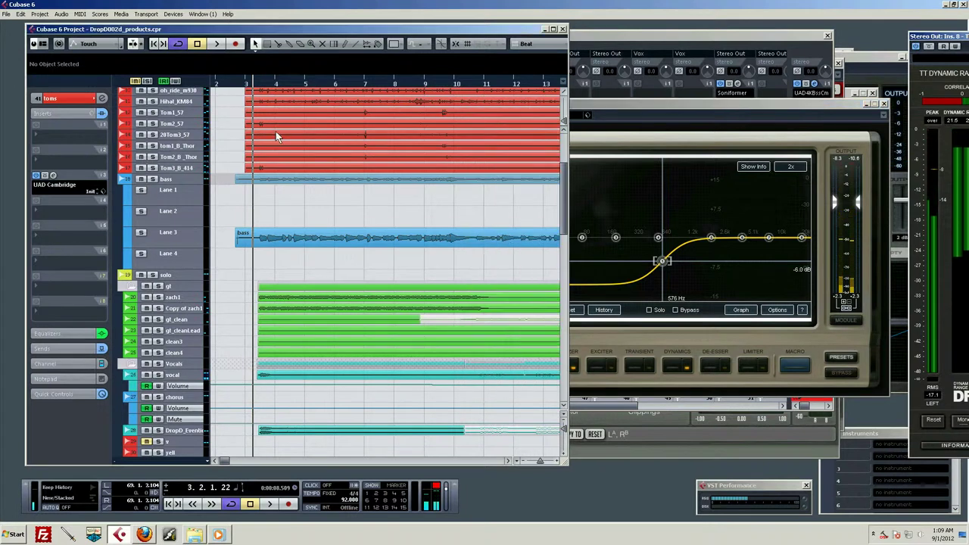
click(245, 84)
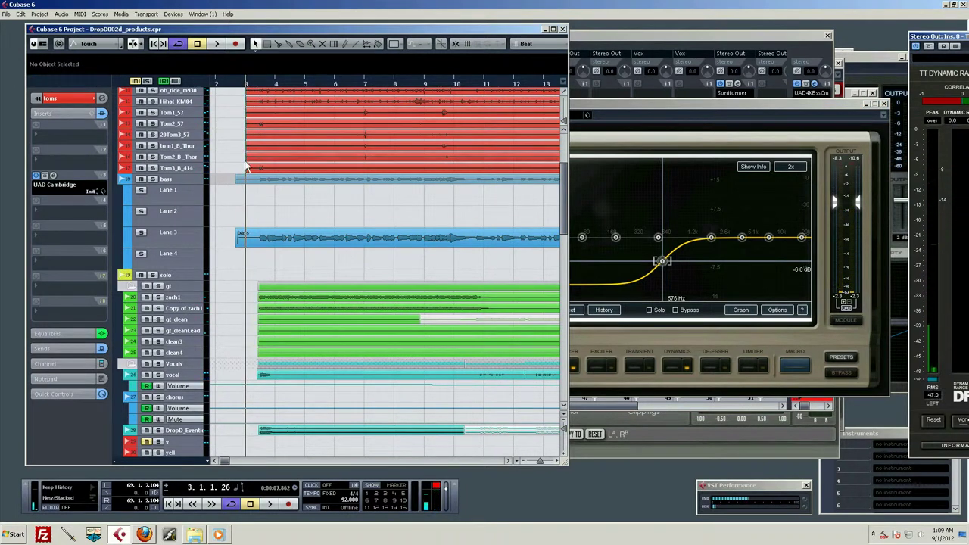
key(space)
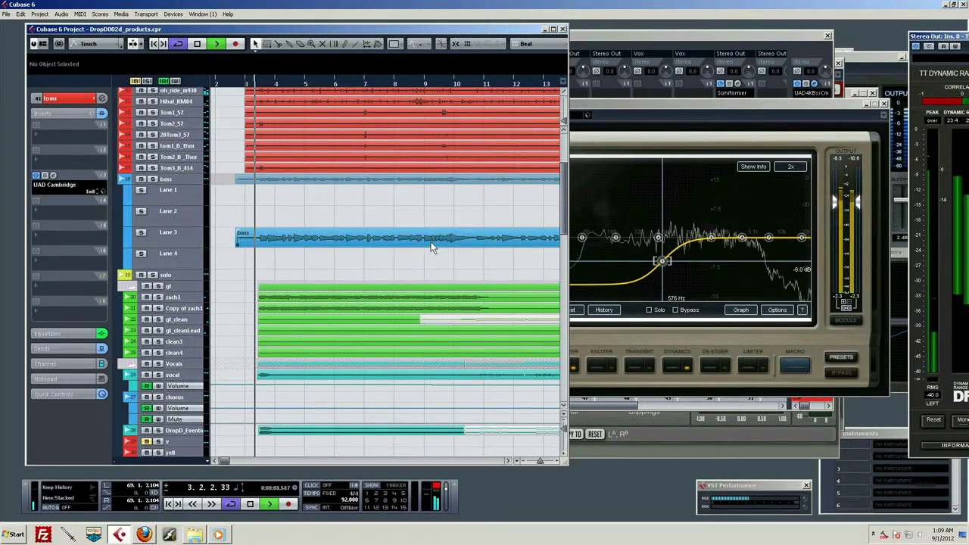
click(697, 328)
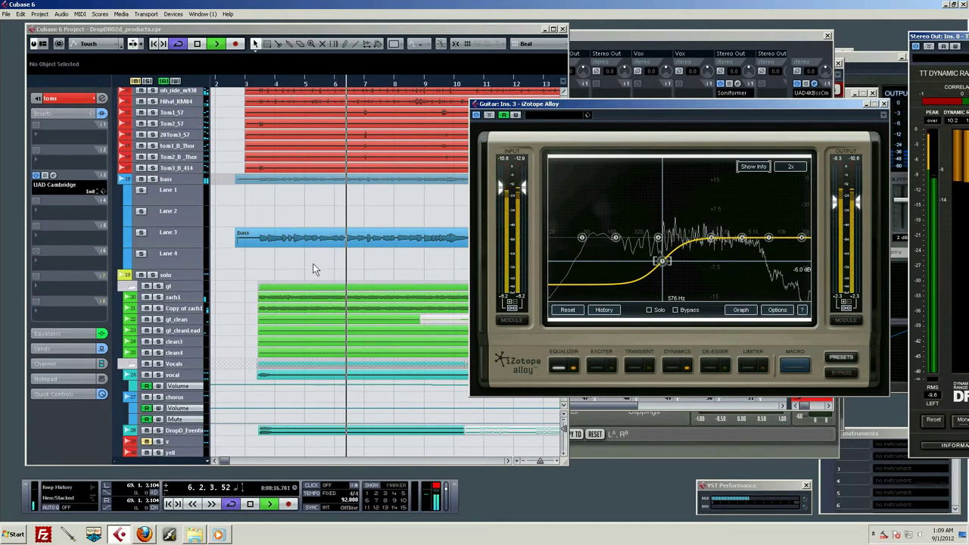
key(space)
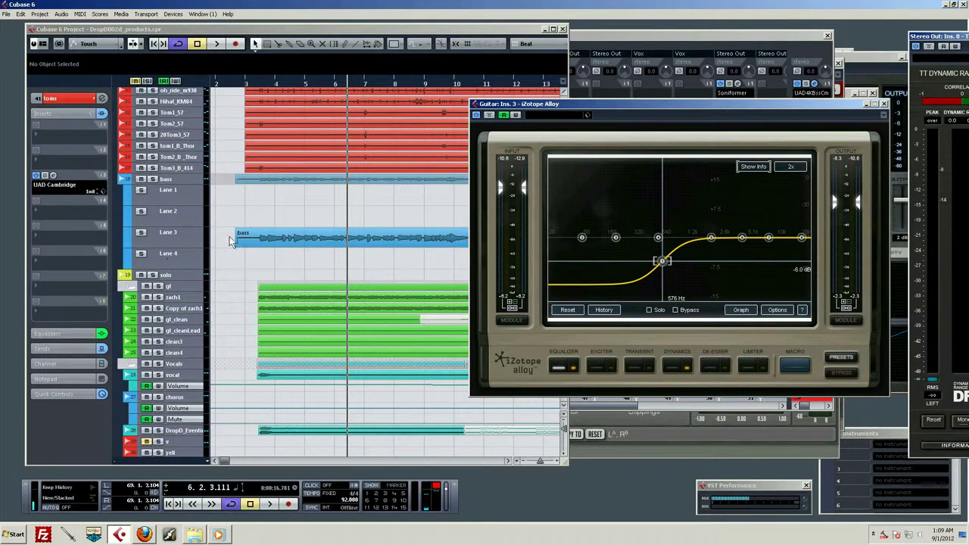
click(260, 83)
click(256, 83)
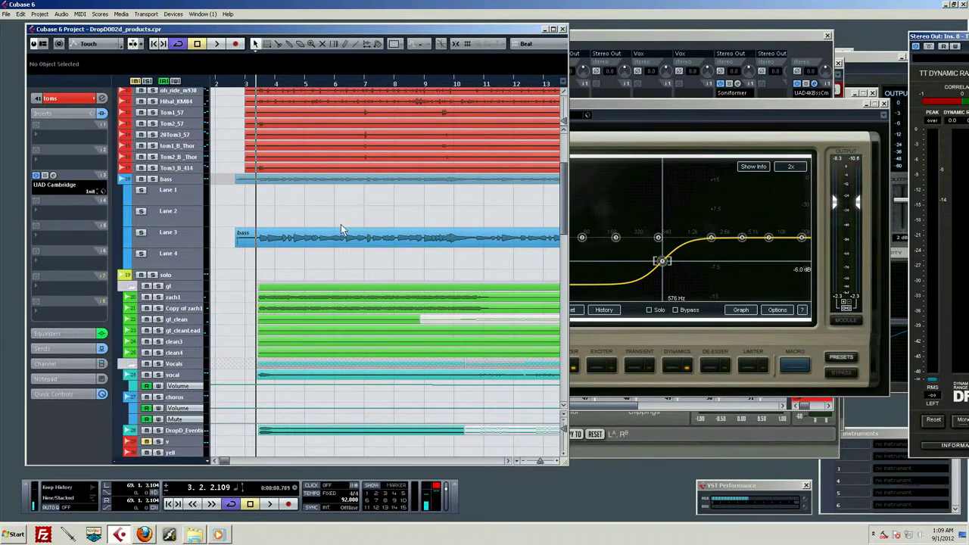
scroll(339, 235, down, 2)
scroll(322, 247, up, 4)
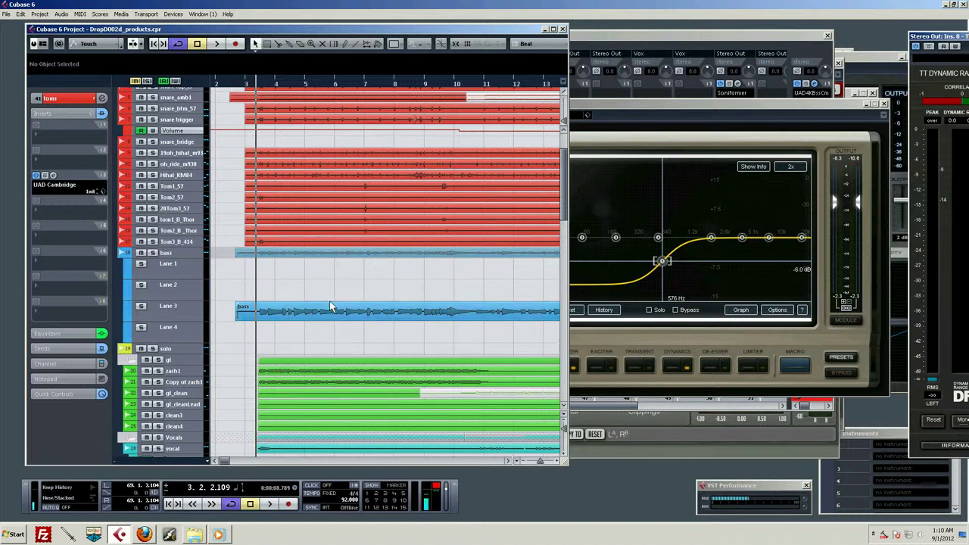
scroll(329, 307, down, 2)
scroll(325, 307, up, 2)
scroll(324, 307, up, 2)
scroll(324, 306, down, 2)
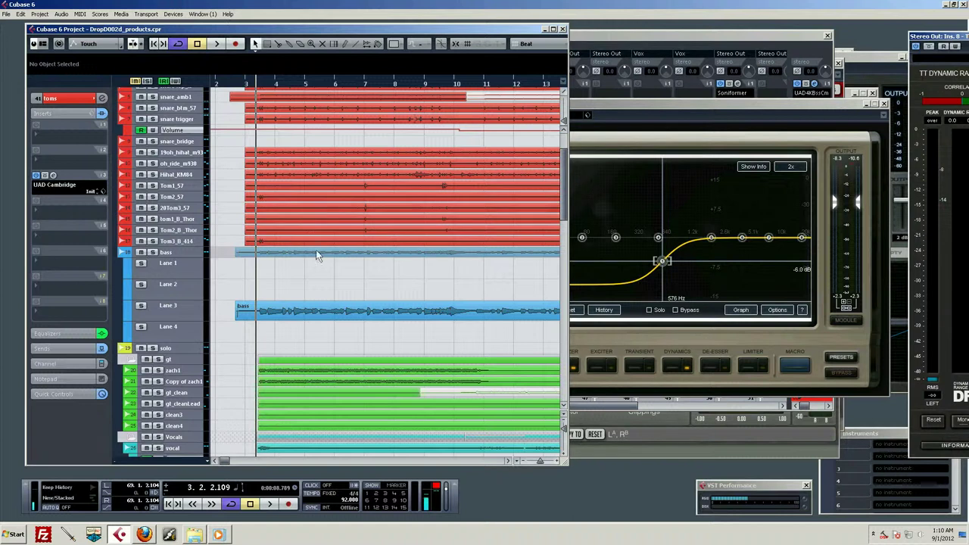
scroll(305, 364, down, 2)
scroll(318, 336, up, 2)
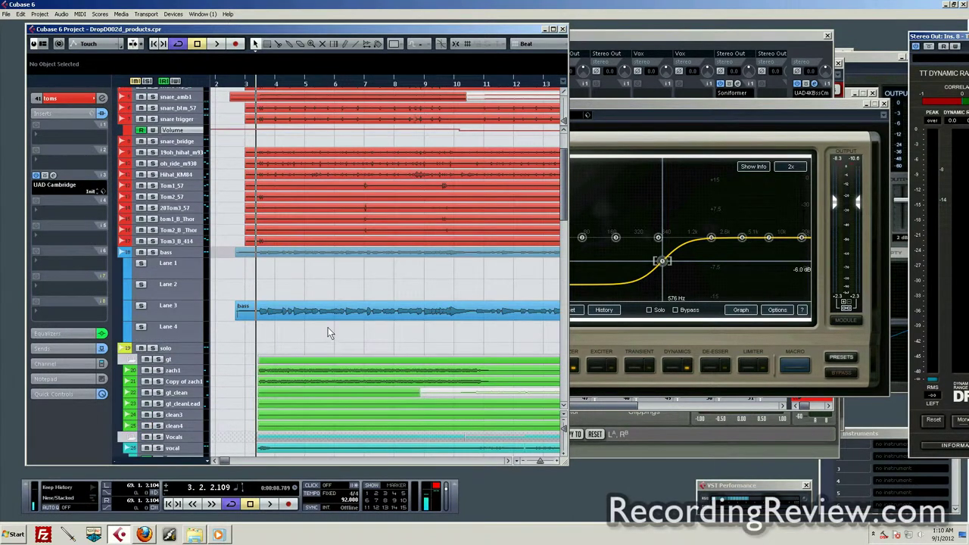
scroll(328, 327, down, 2)
scroll(322, 305, up, 2)
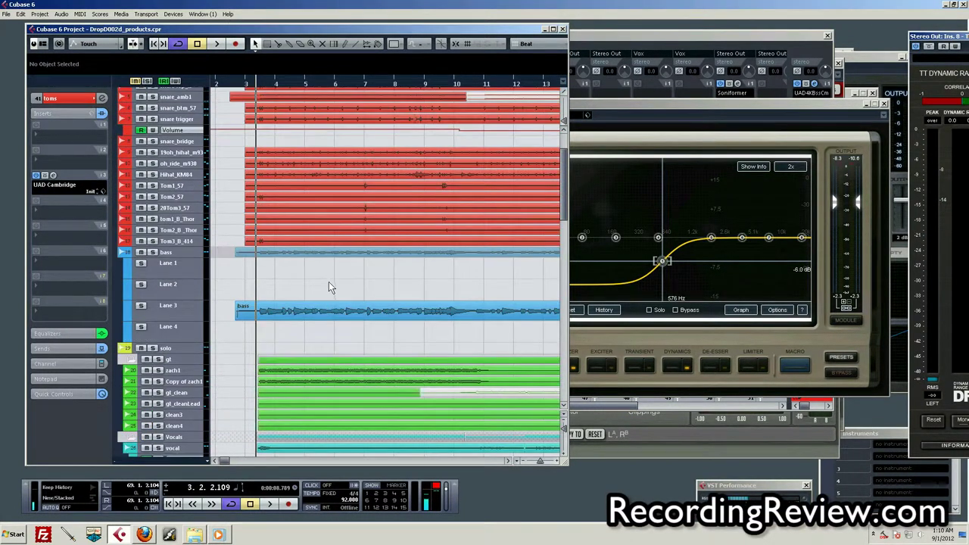
Load the UAD Cambridge EQ into an empty insert on the bass channel and center its window.
click(180, 264)
scroll(229, 324, down, 2)
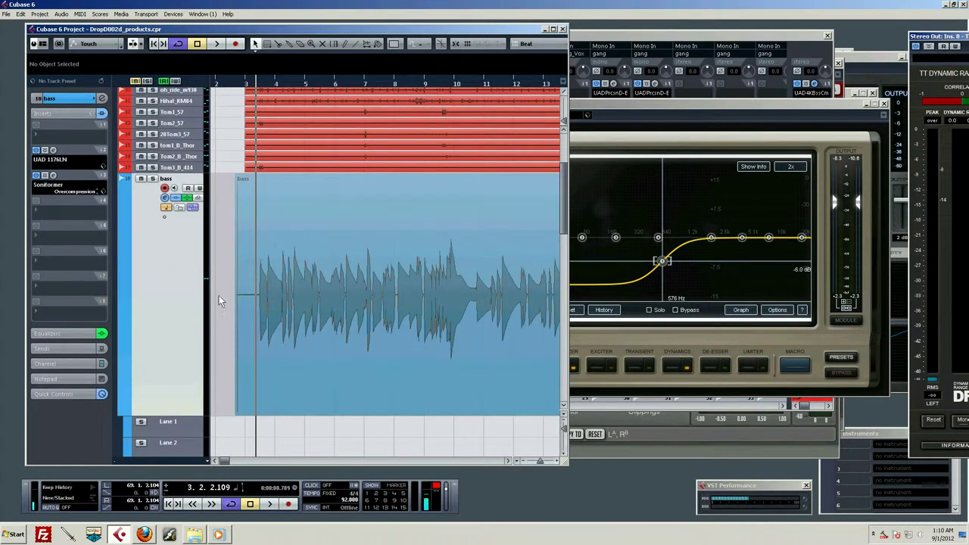
click(166, 199)
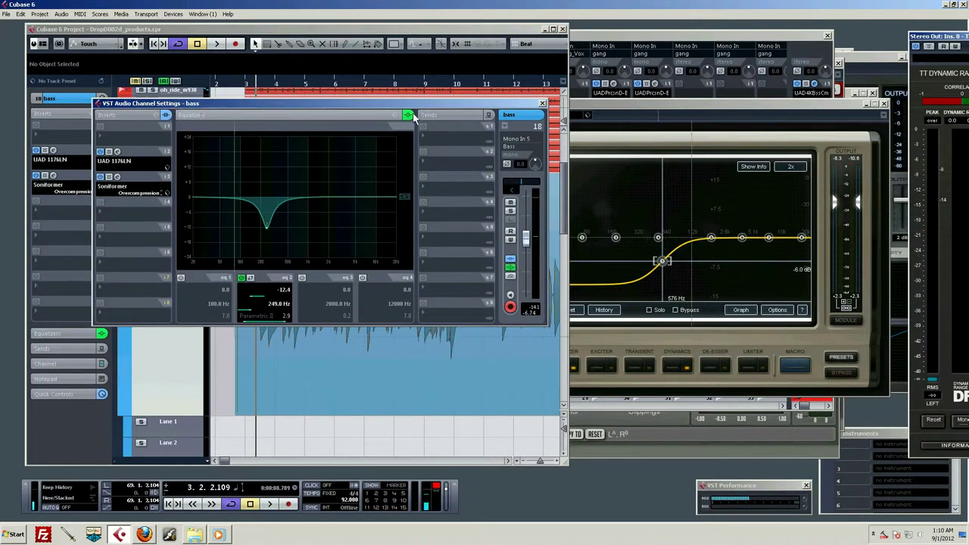
drag(276, 108, 586, 127)
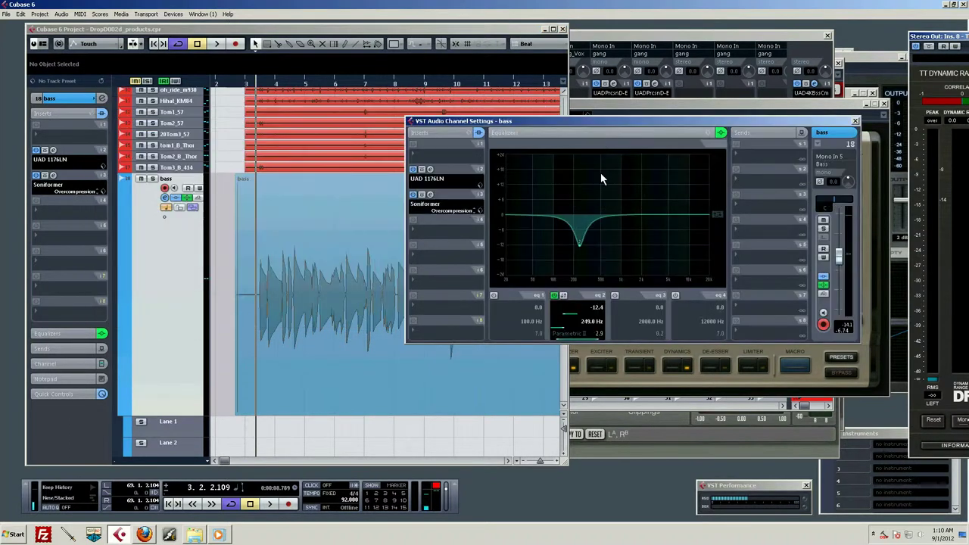
click(427, 231)
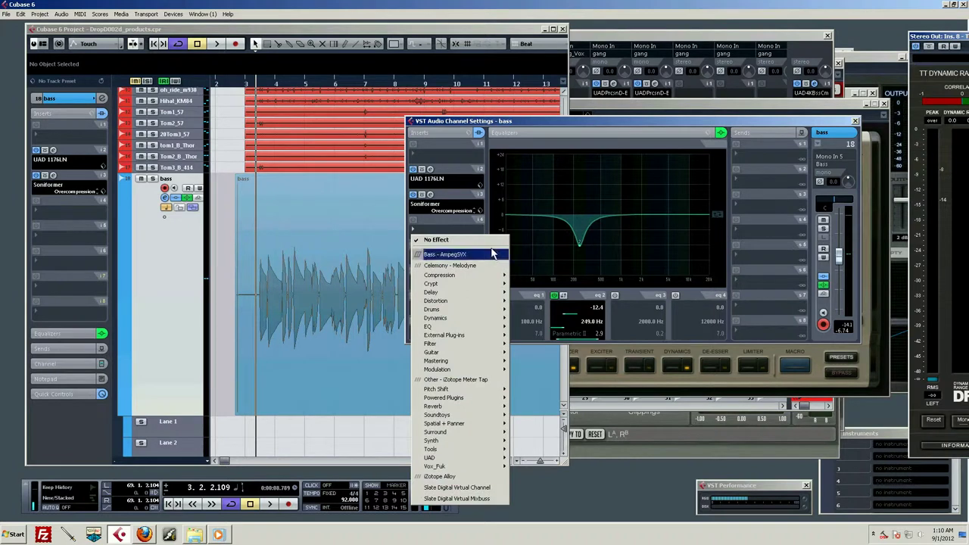
mouse_move(443, 398)
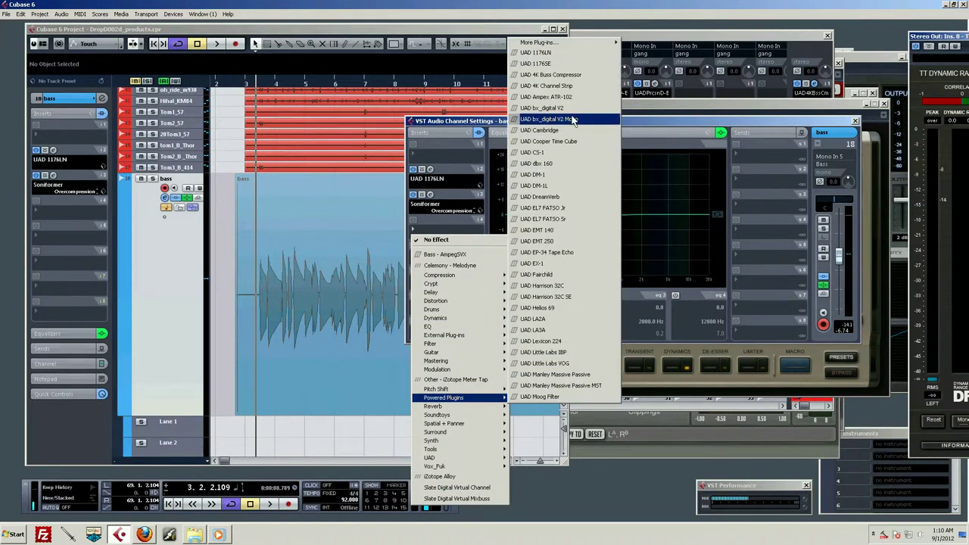
click(575, 130)
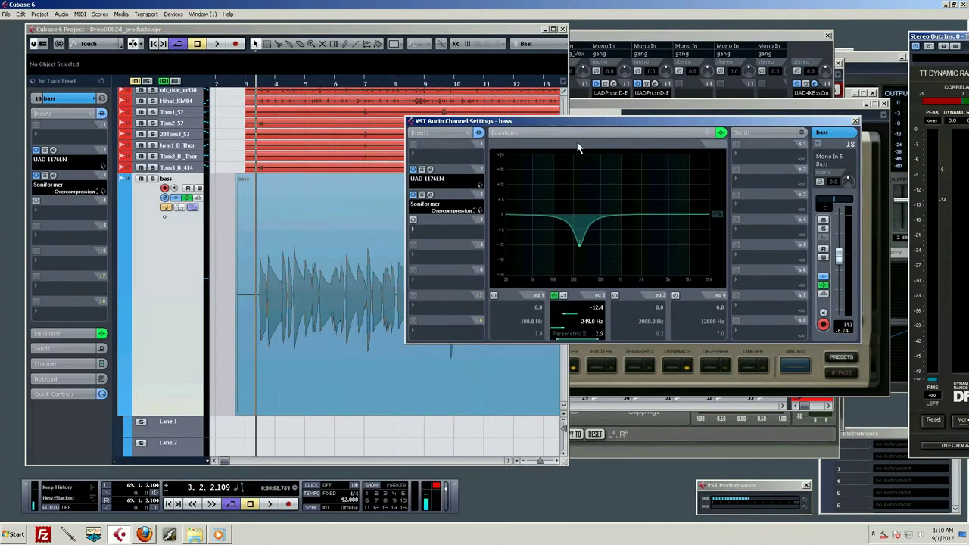
drag(360, 101, 682, 186)
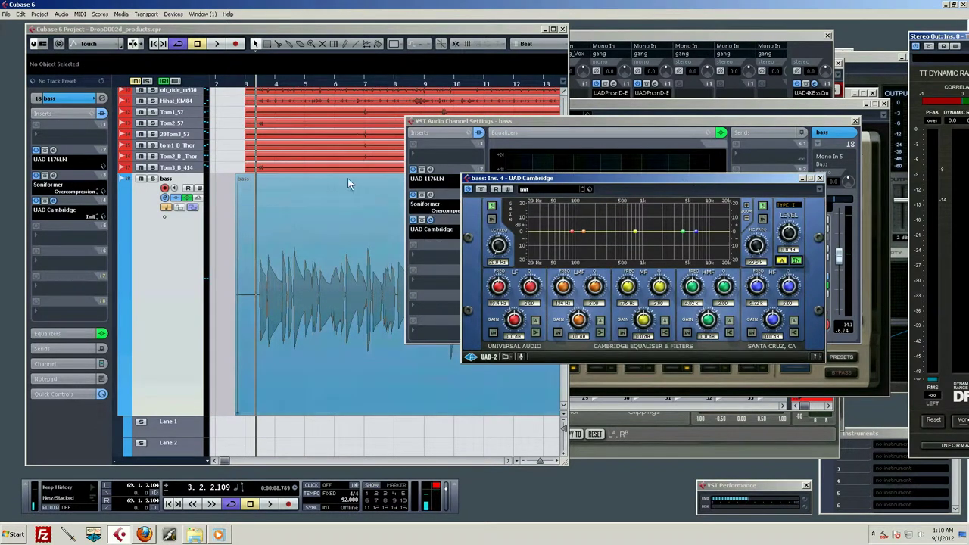
Sweep a low-mid band on the bass, turn it into a deep narrow cut, and adjust output level.
key(space)
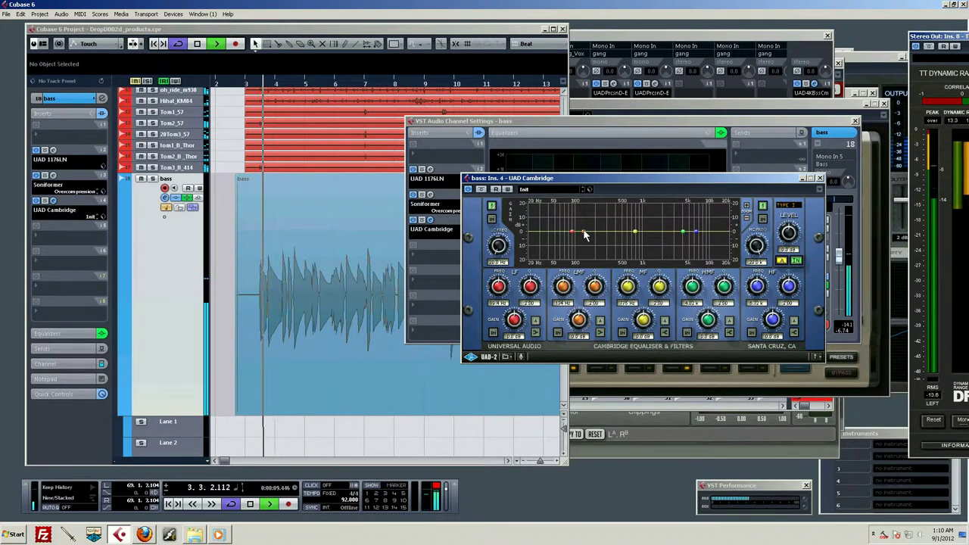
mouse_move(583, 230)
mouse_down()
mouse_move(610, 228)
mouse_move(590, 219)
mouse_up()
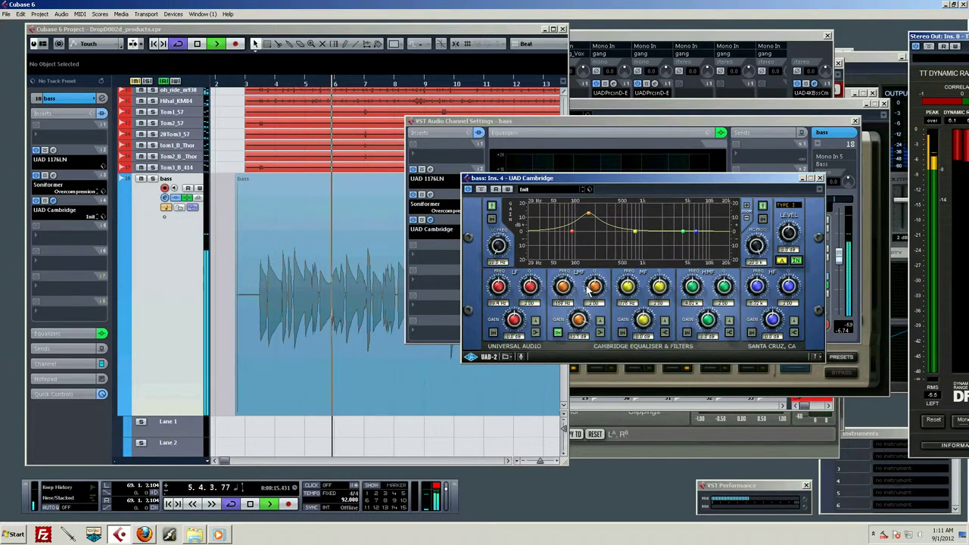
key(space)
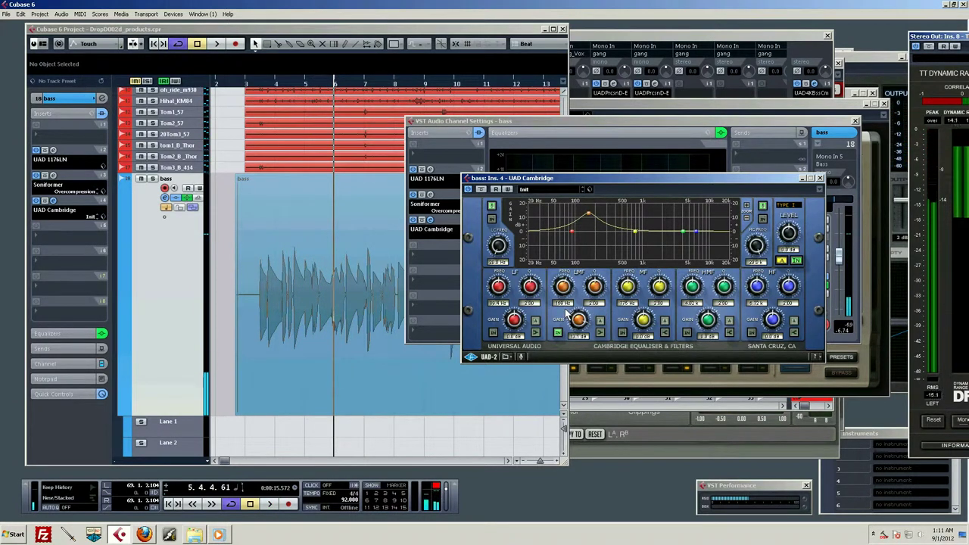
mouse_move(578, 319)
mouse_down()
mouse_move(570, 353)
mouse_move(583, 320)
mouse_up()
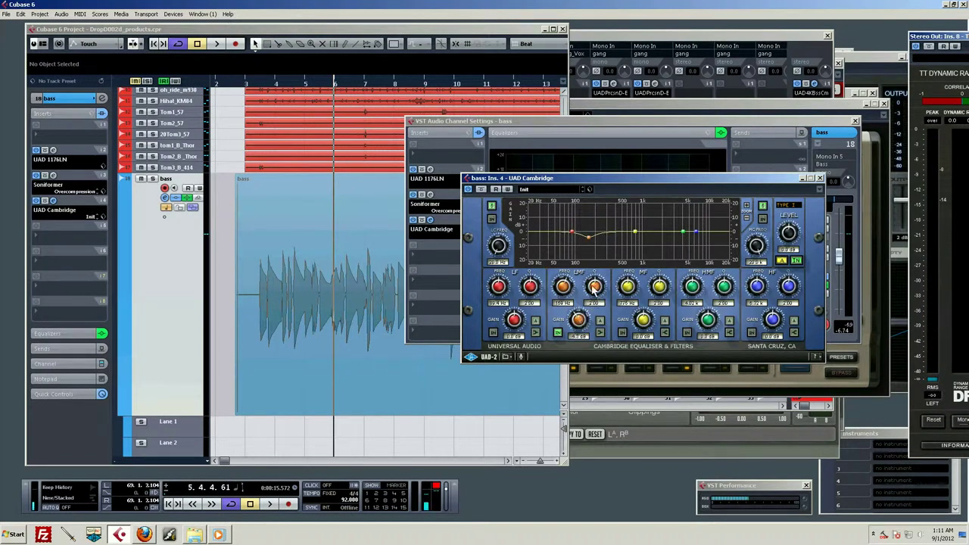
click(249, 86)
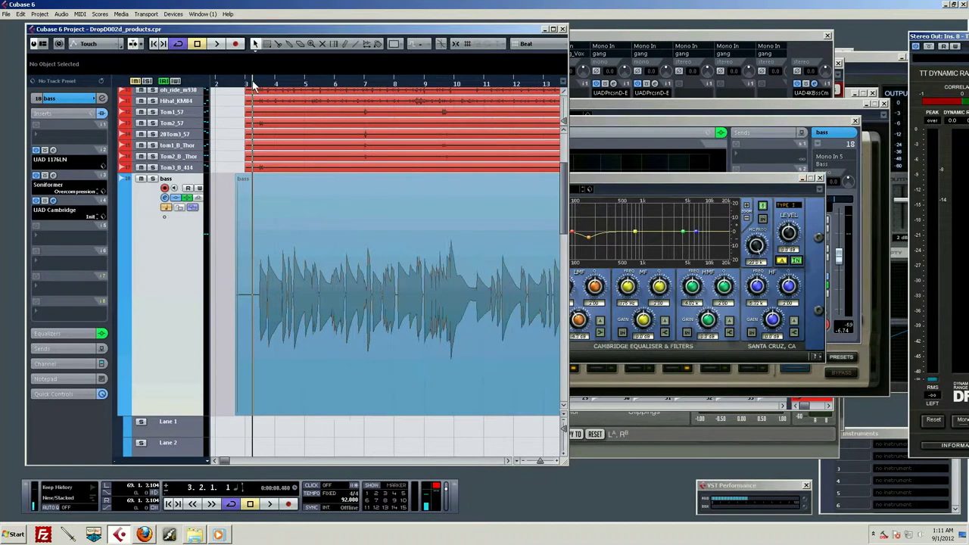
key(space)
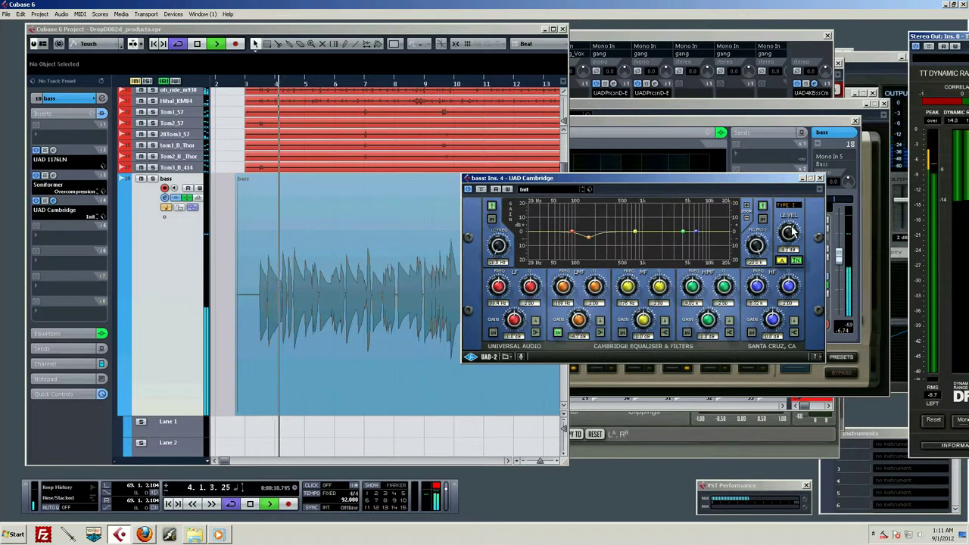
scroll(792, 232, down, 3)
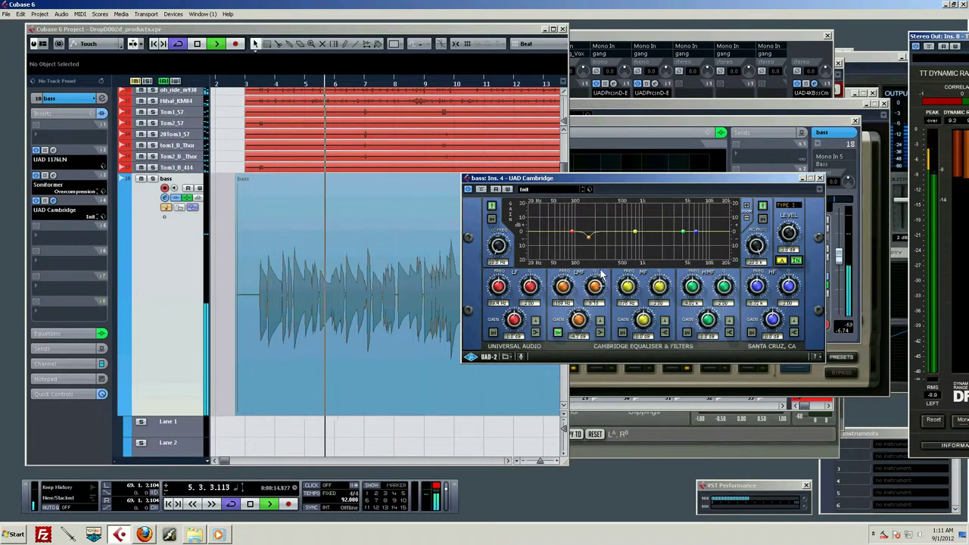
drag(575, 320, 585, 338)
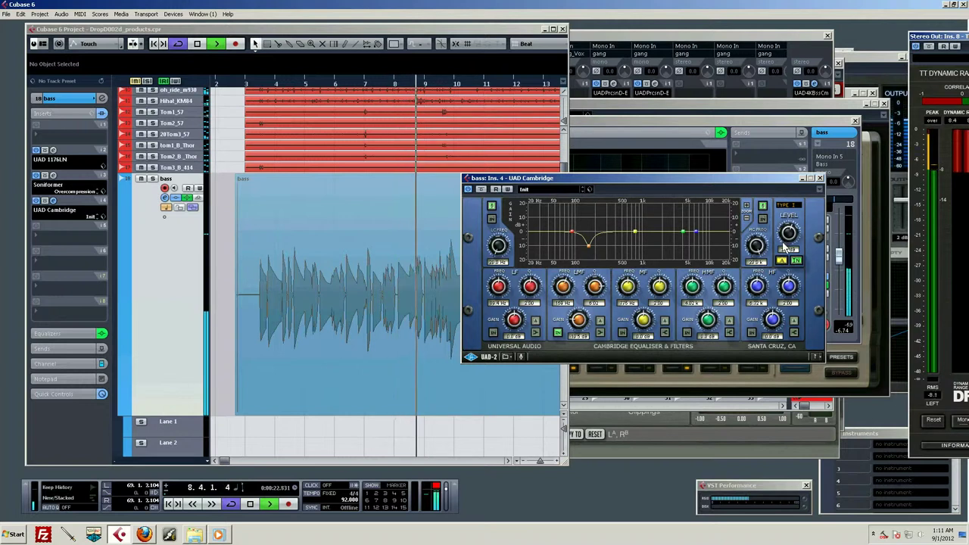
drag(789, 247, 782, 248)
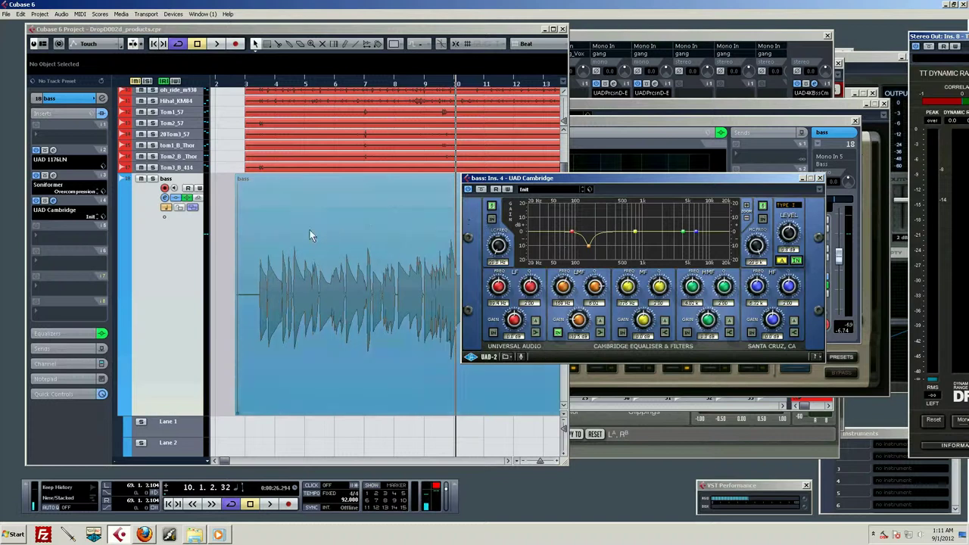
Return playback to bar 3, scroll to the guitar tracks, and bring their Alloy EQ forward.
click(254, 88)
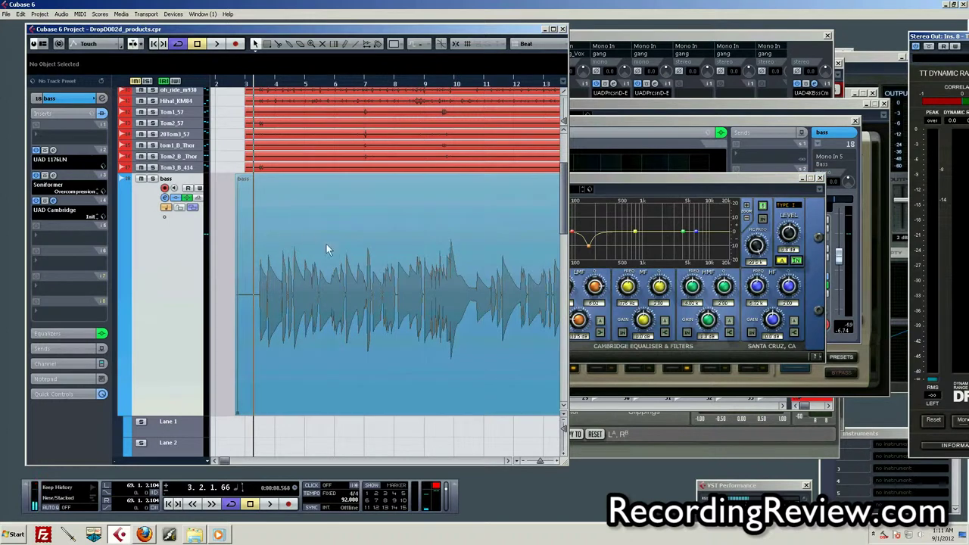
scroll(327, 244, up, 3)
scroll(332, 249, up, 3)
scroll(332, 249, down, 5)
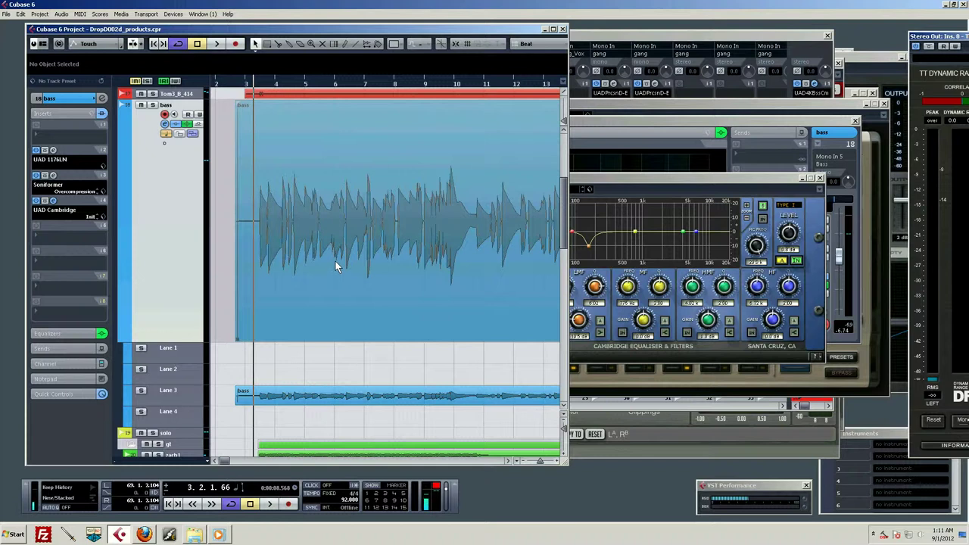
scroll(335, 261, down, 2)
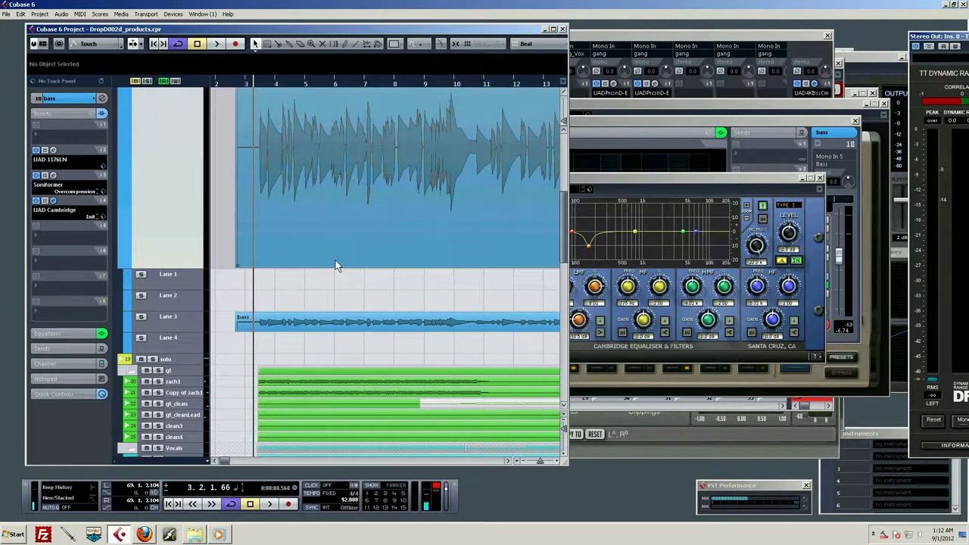
scroll(308, 252, down, 4)
scroll(310, 250, down, 2)
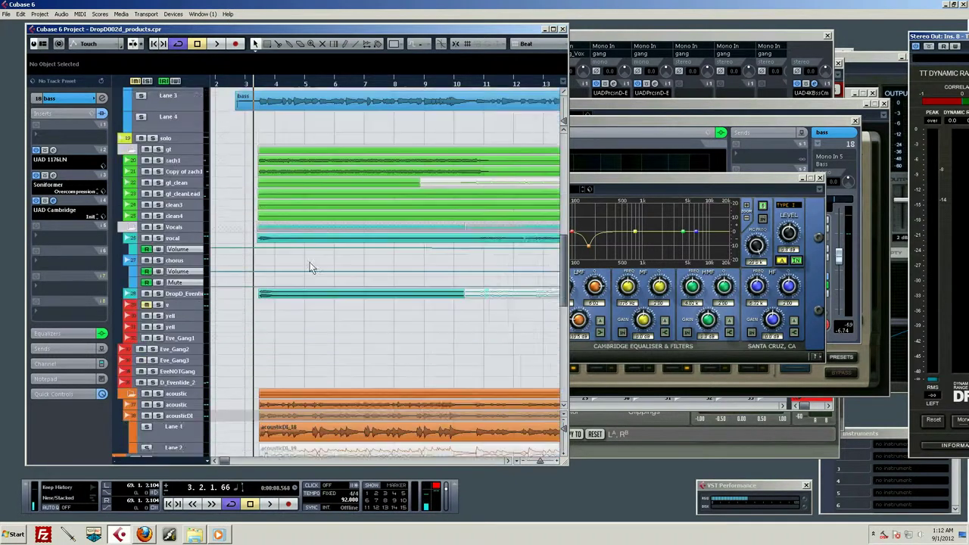
scroll(309, 246, up, 2)
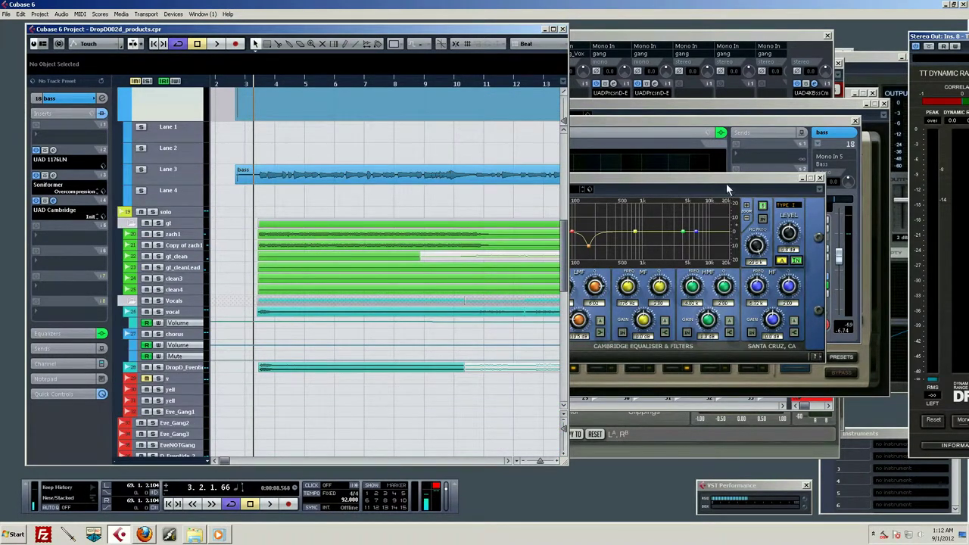
click(870, 242)
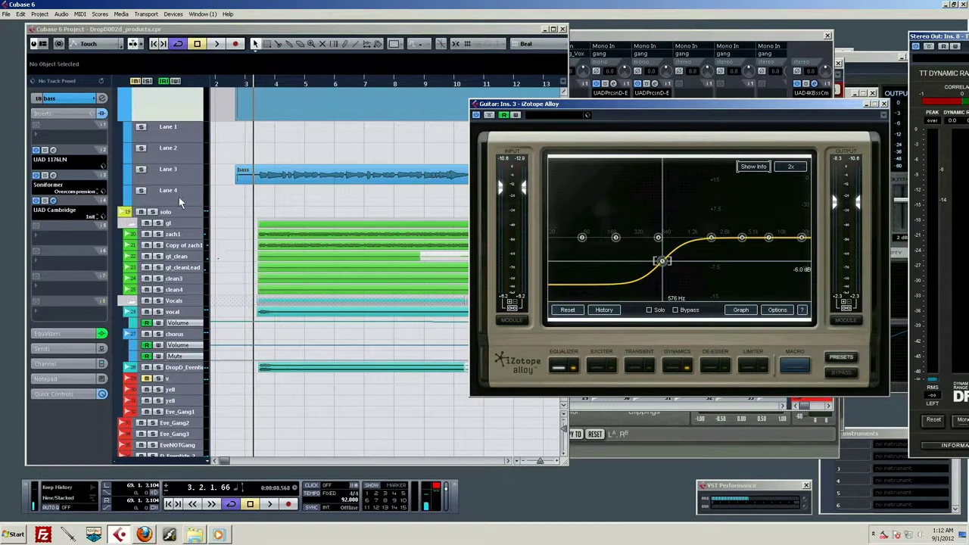
While playing, raise the guitar high-pass to about 719 Hz and lower Alloy's output slightly.
key(space)
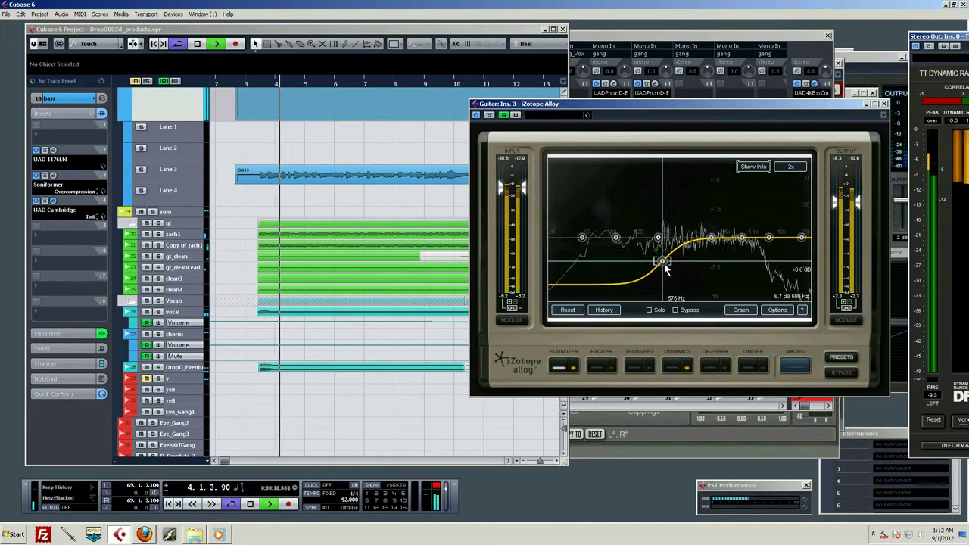
drag(661, 261, 673, 266)
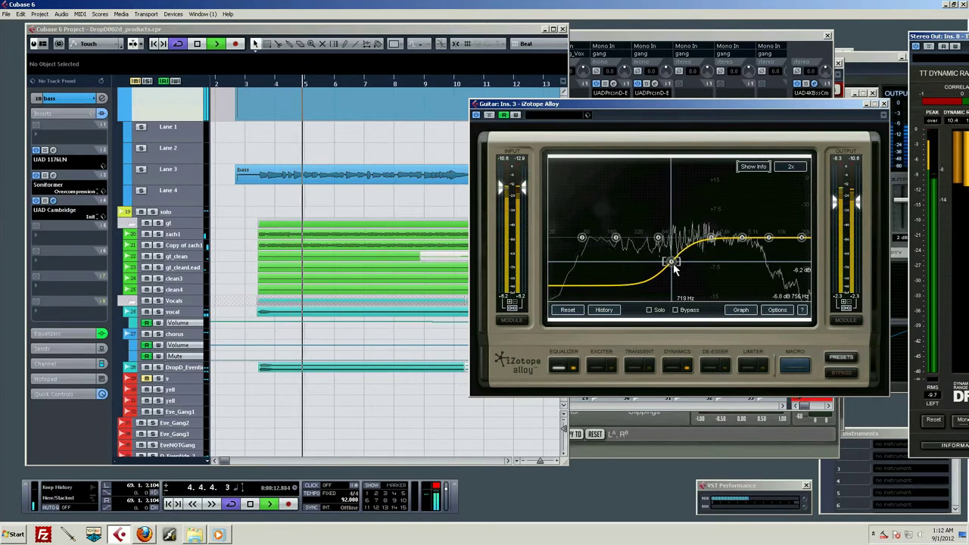
drag(859, 202, 836, 198)
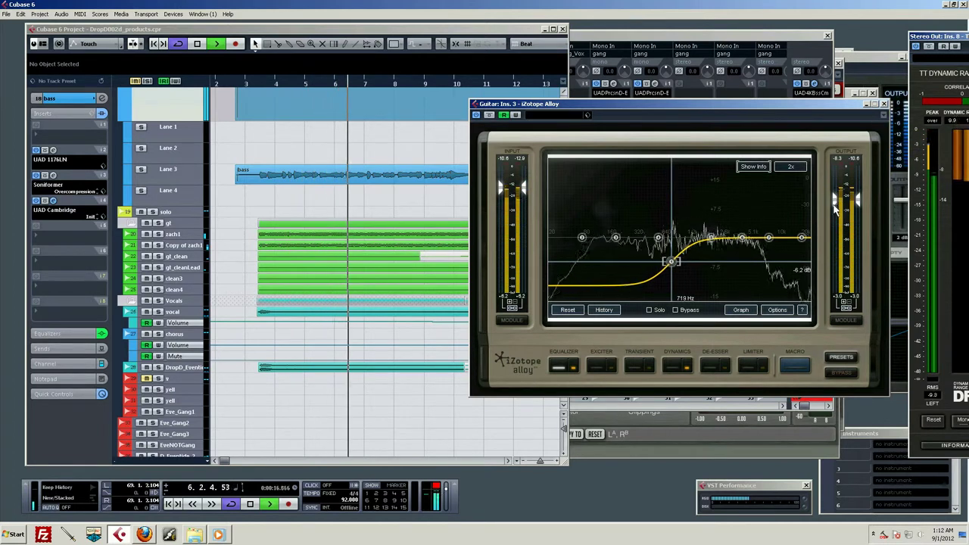
drag(836, 198, 837, 205)
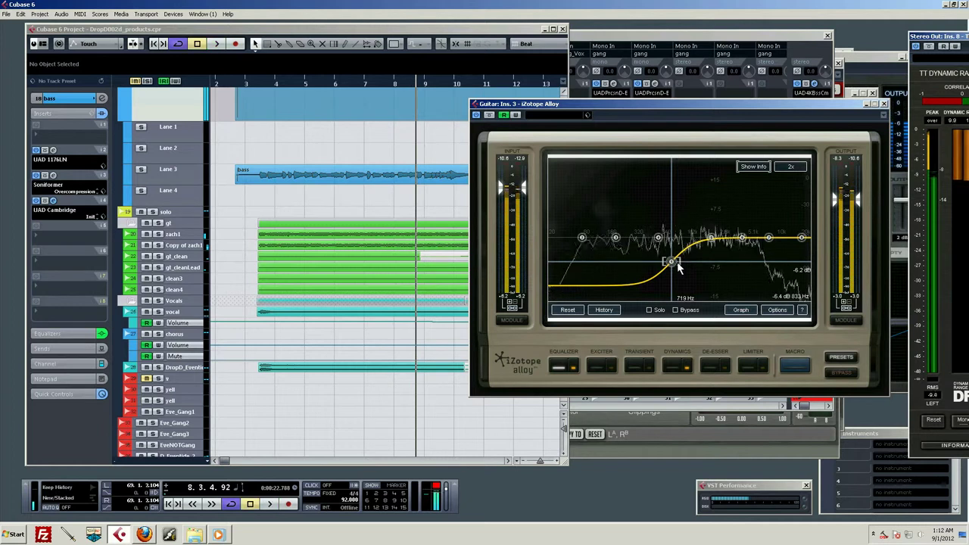
key(space)
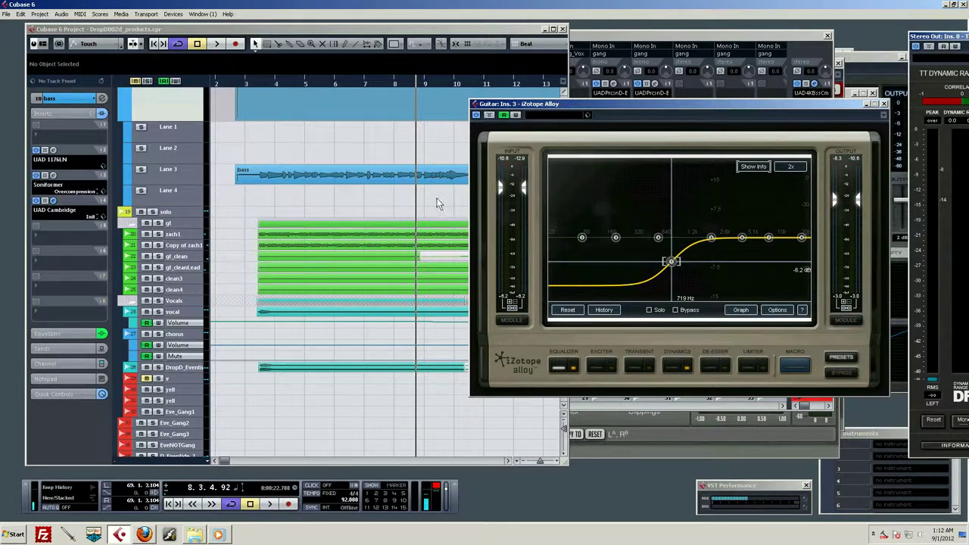
Play the 719 Hz high-passed guitars from bar 3 with Alloy in front, stopping near bar 5.
click(256, 82)
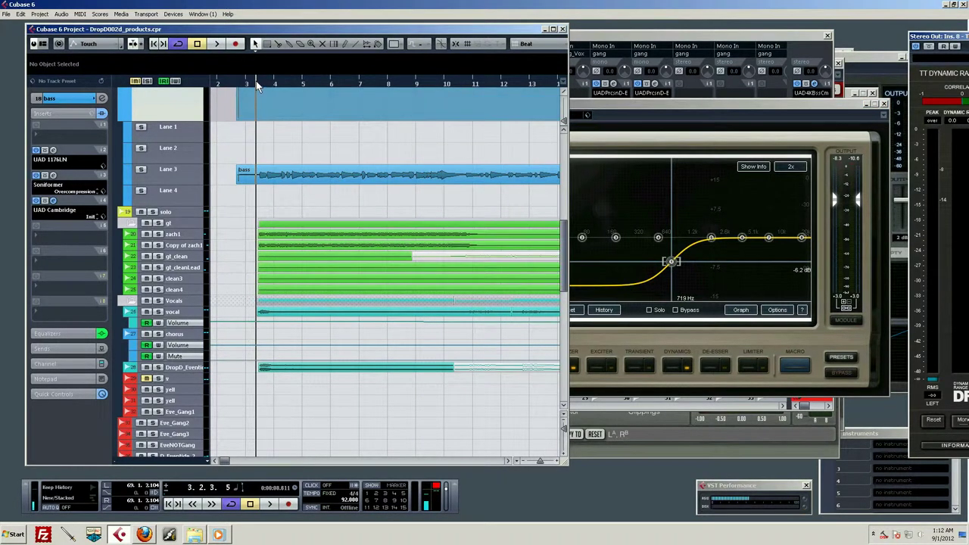
click(791, 127)
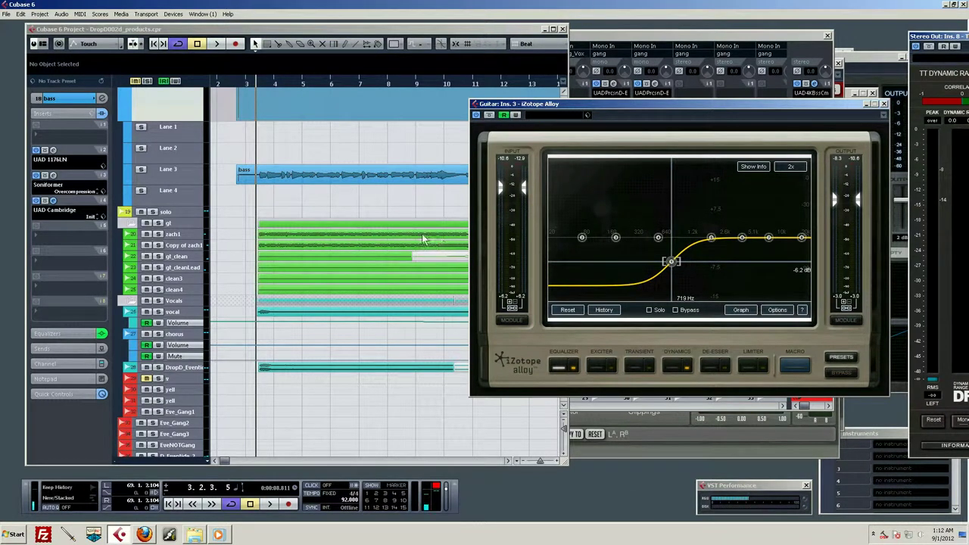
key(space)
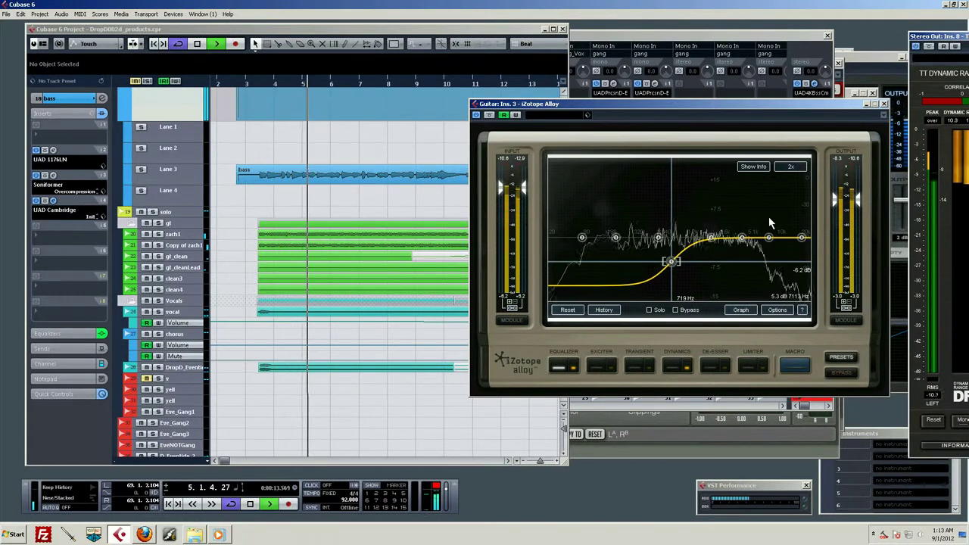
key(space)
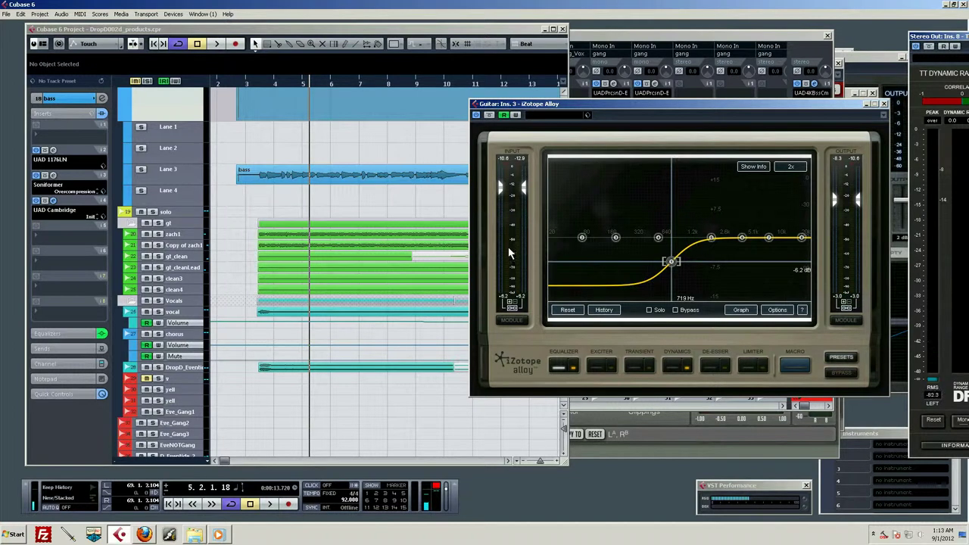
Try treble boosts in Alloy during playback, settling on a -1.4 dB dip near 2662 Hz, then rewind to bar 3.
drag(745, 241, 757, 225)
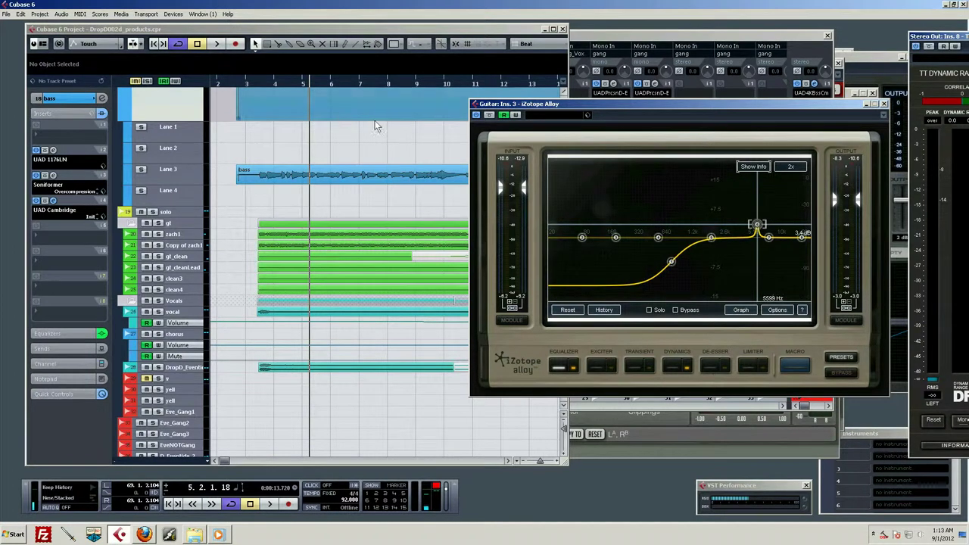
key(space)
mouse_move(757, 225)
mouse_down()
mouse_move(769, 220)
mouse_move(738, 178)
mouse_move(744, 186)
mouse_move(732, 188)
mouse_up()
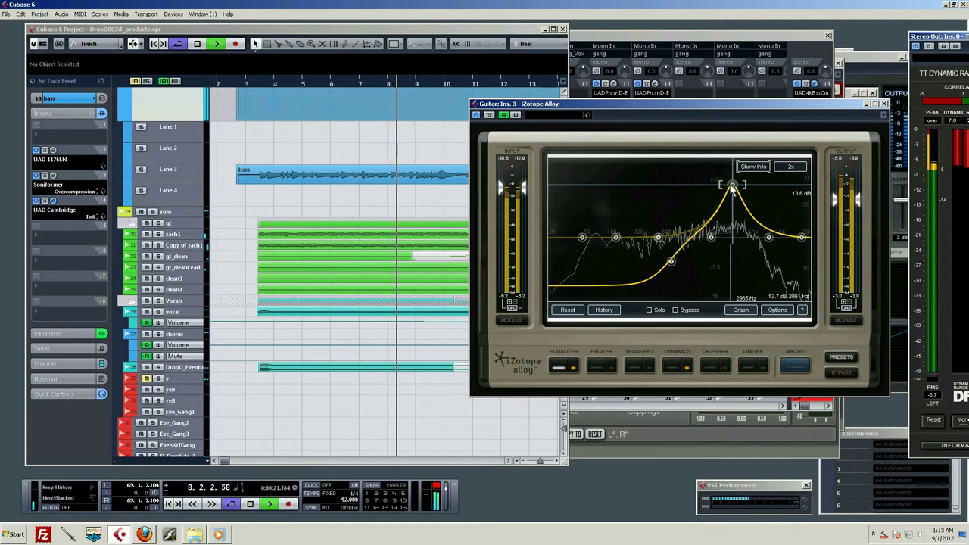
drag(732, 189, 725, 242)
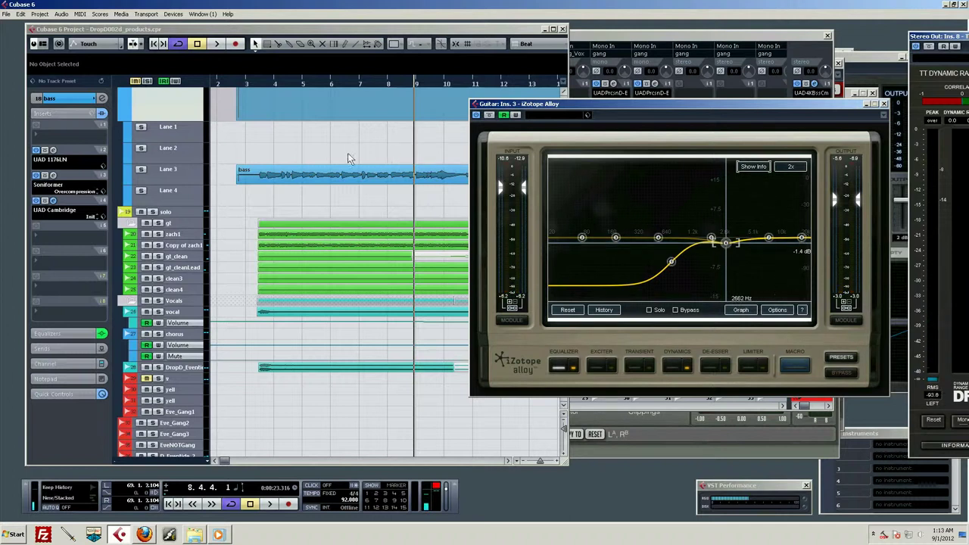
click(250, 82)
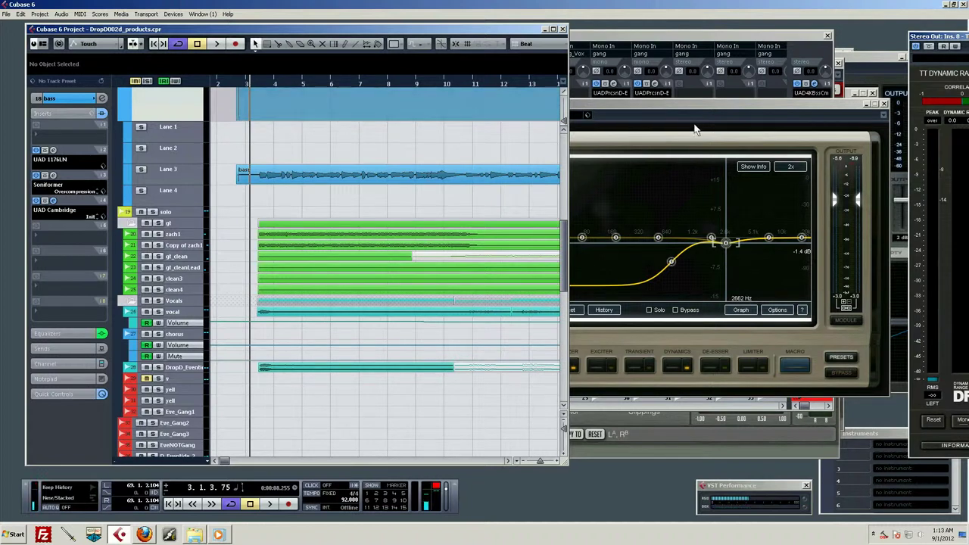
During playback, trim Alloy's output and move the guitars' upper-mid dip to 2630 Hz at -1.0 dB.
key(space)
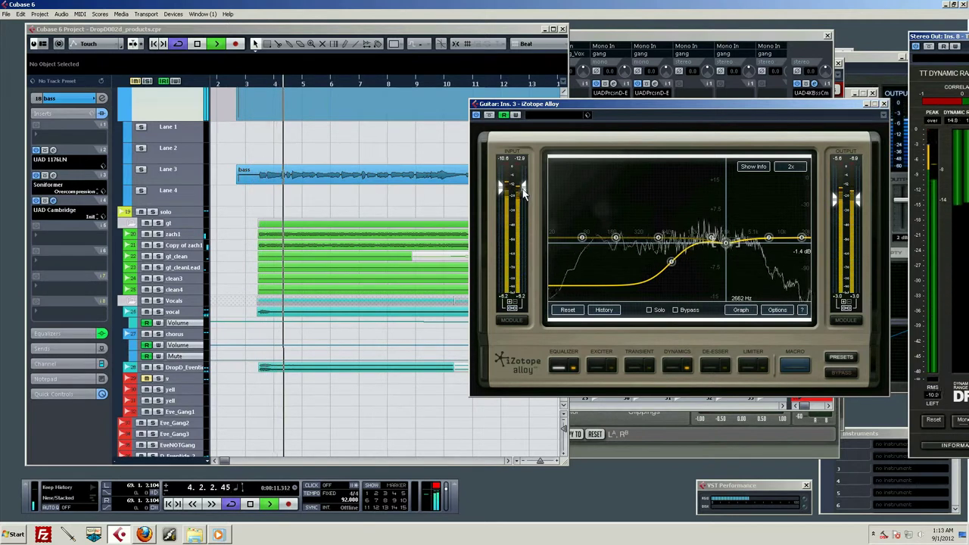
drag(854, 212, 838, 191)
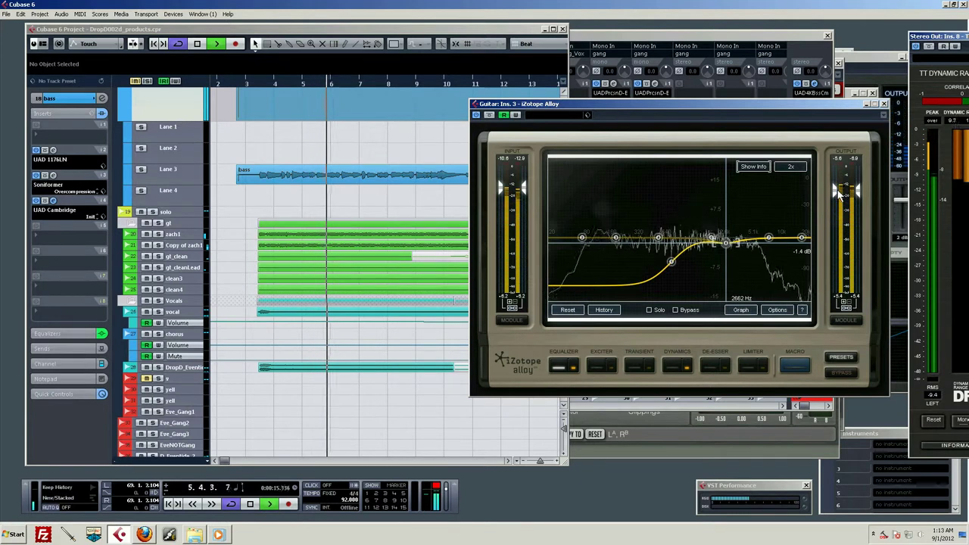
click(673, 262)
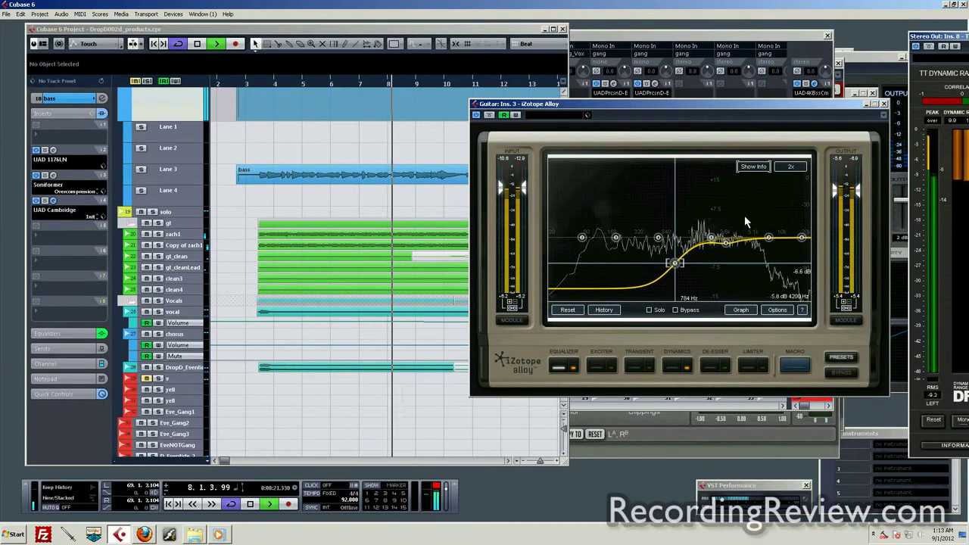
drag(717, 242, 719, 249)
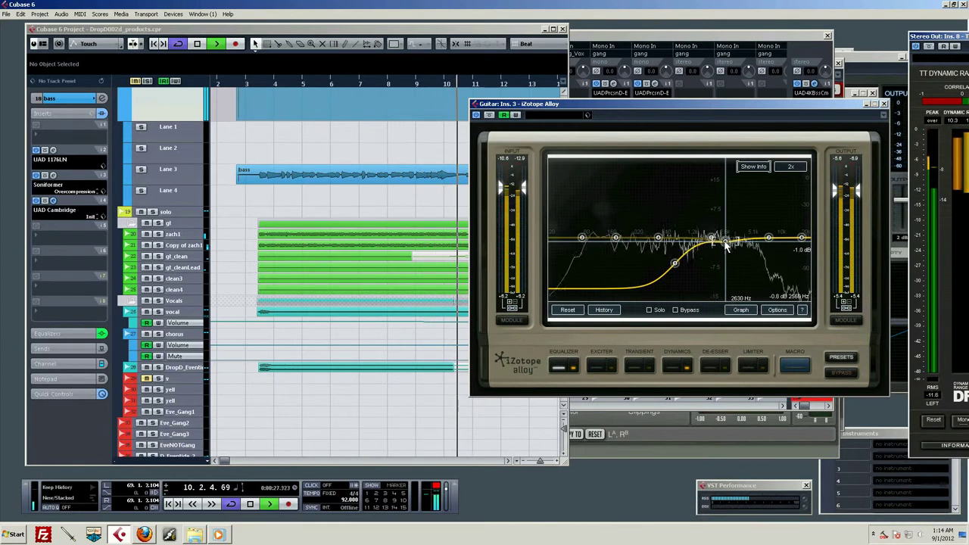
drag(717, 248, 725, 241)
key(space)
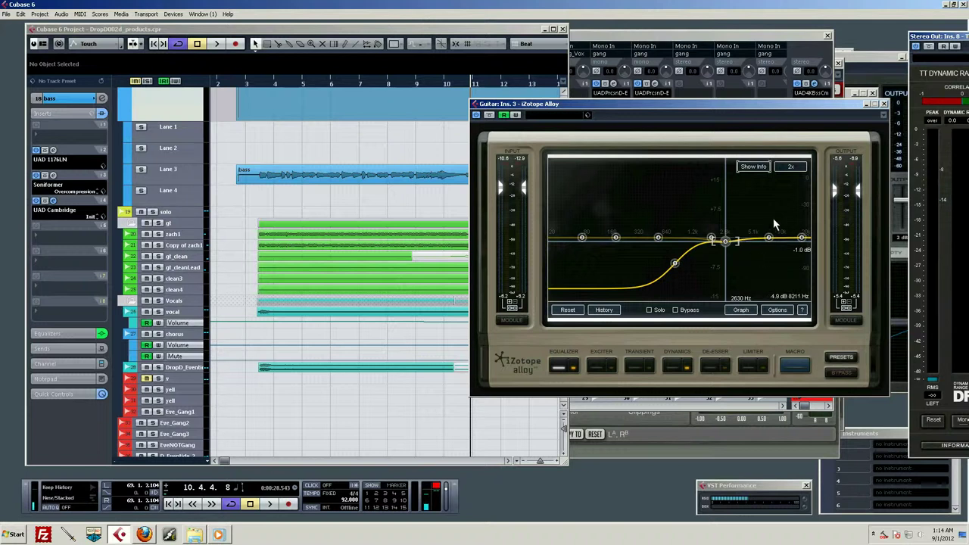
Fine-tune the guitars' Alloy high-pass corner to about 784 Hz.
drag(676, 265, 675, 263)
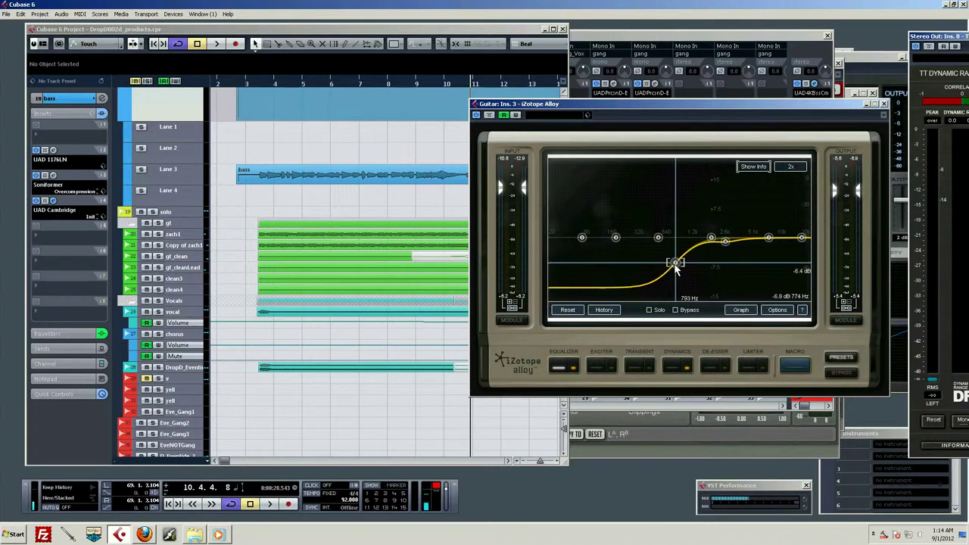